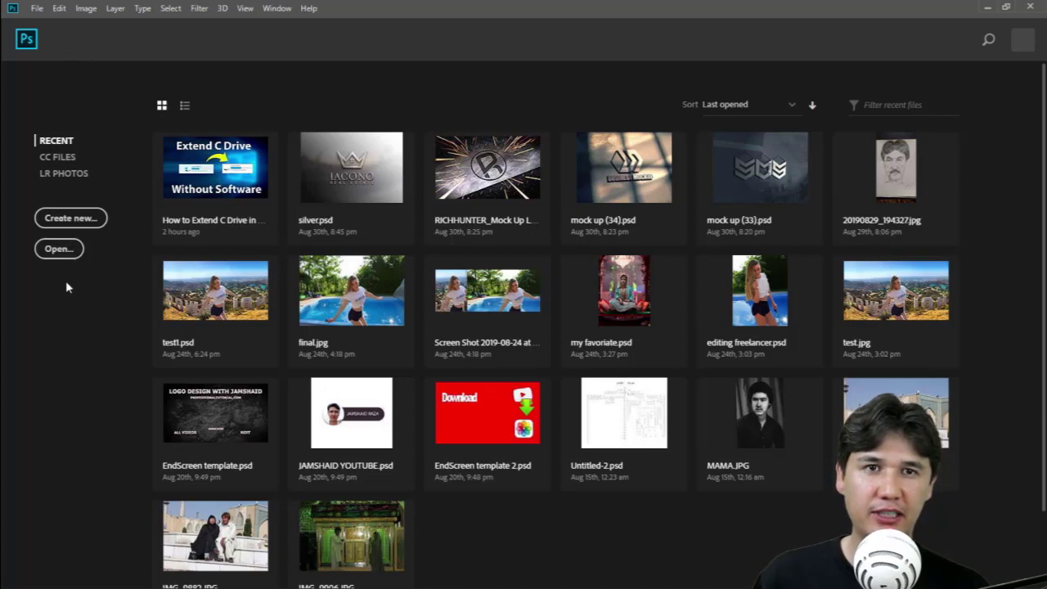
# Create a blank white 1280 x 720 px document at 72 ppi from the Custom preset
pyautogui.click(68, 219)
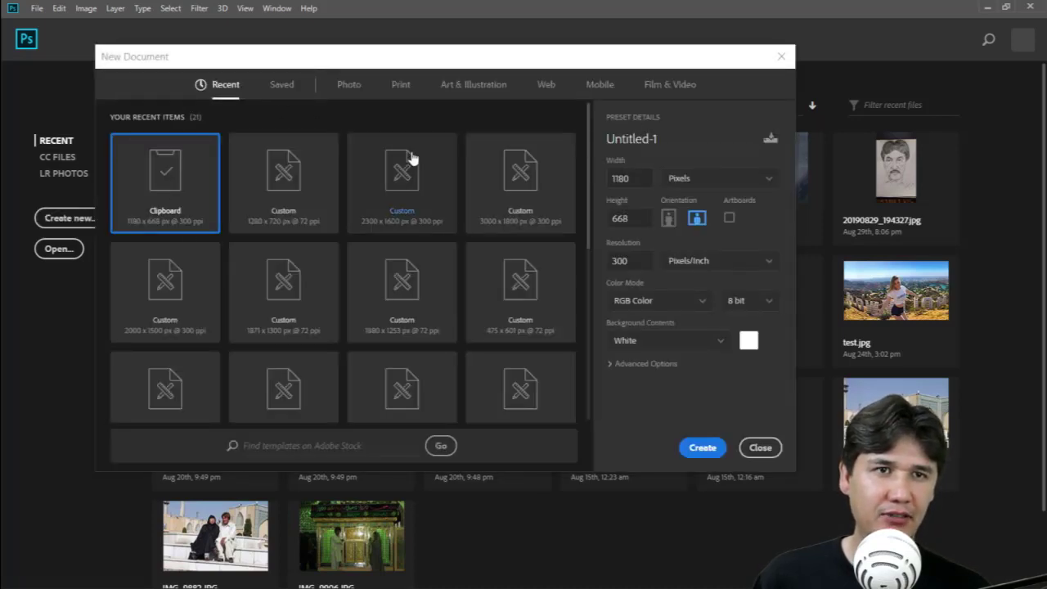
pyautogui.click(311, 176)
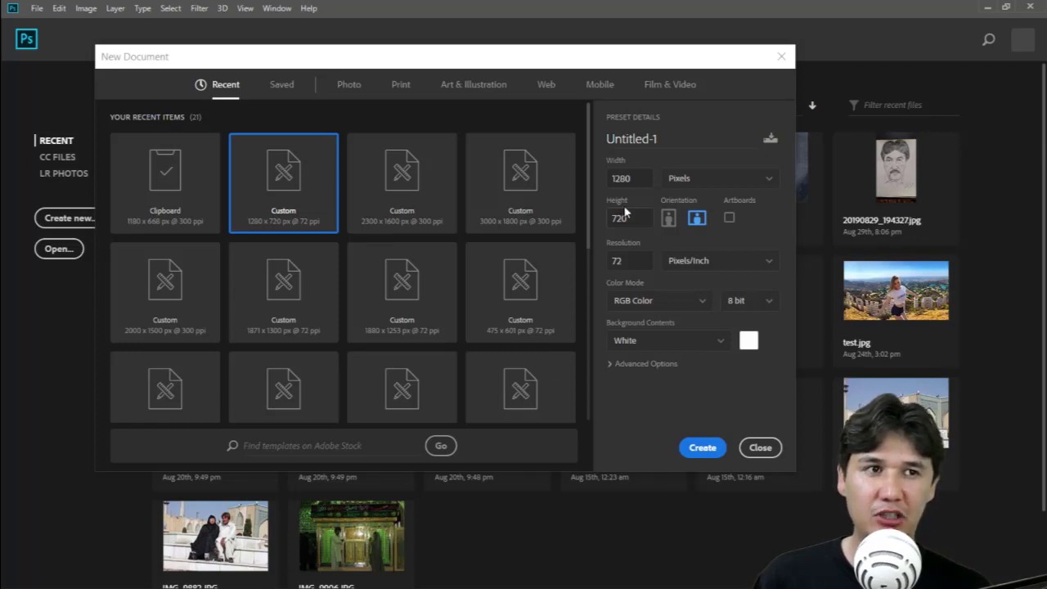
pyautogui.click(614, 262)
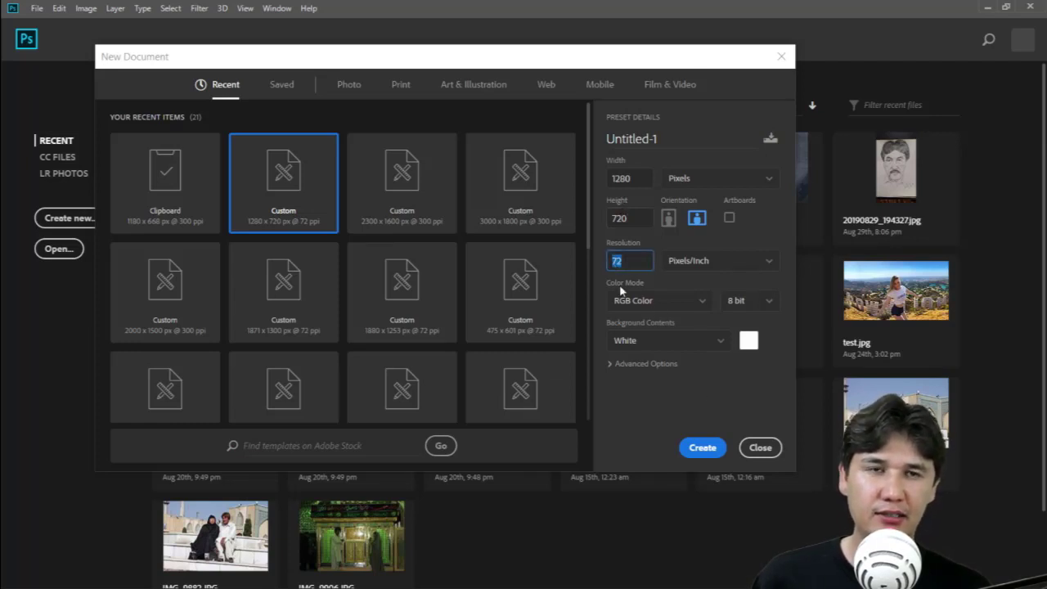
pyautogui.click(697, 450)
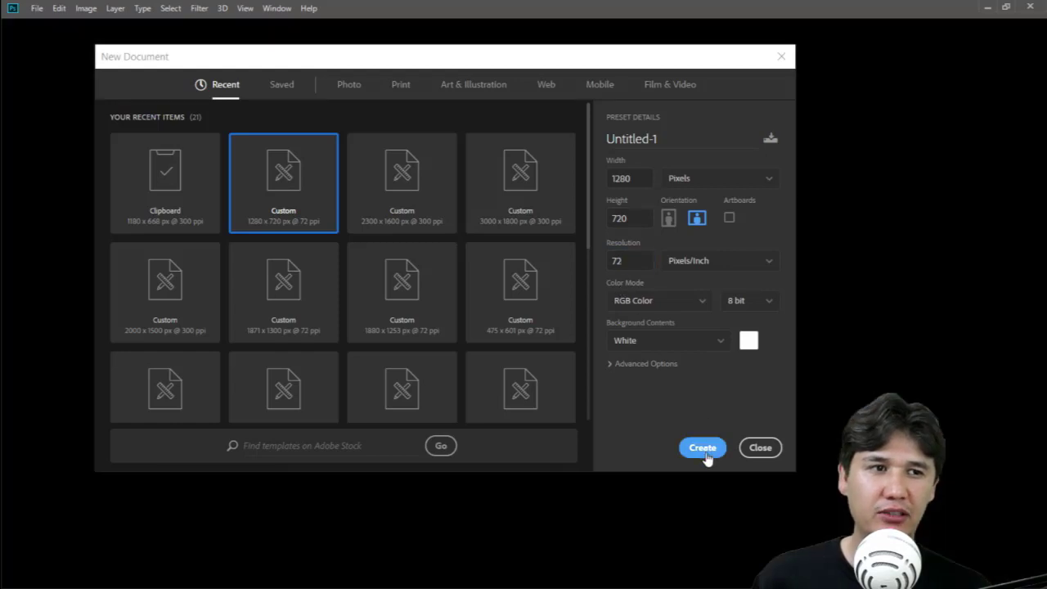
# Fit the canvas to screen, paste the presenter photo, enlarge it and shift it right
pyautogui.press('z')
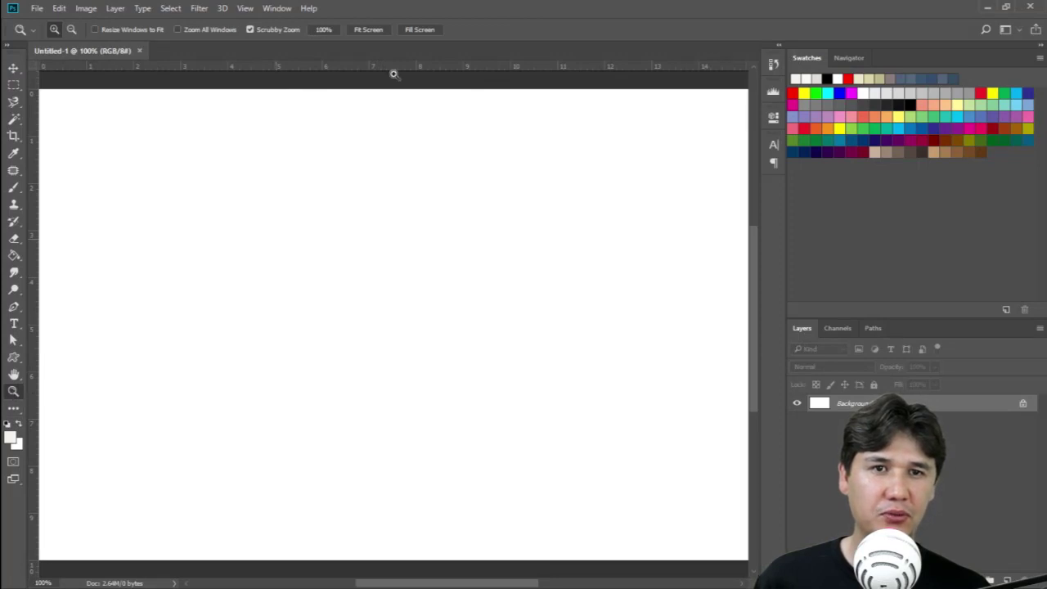
pyautogui.click(364, 29)
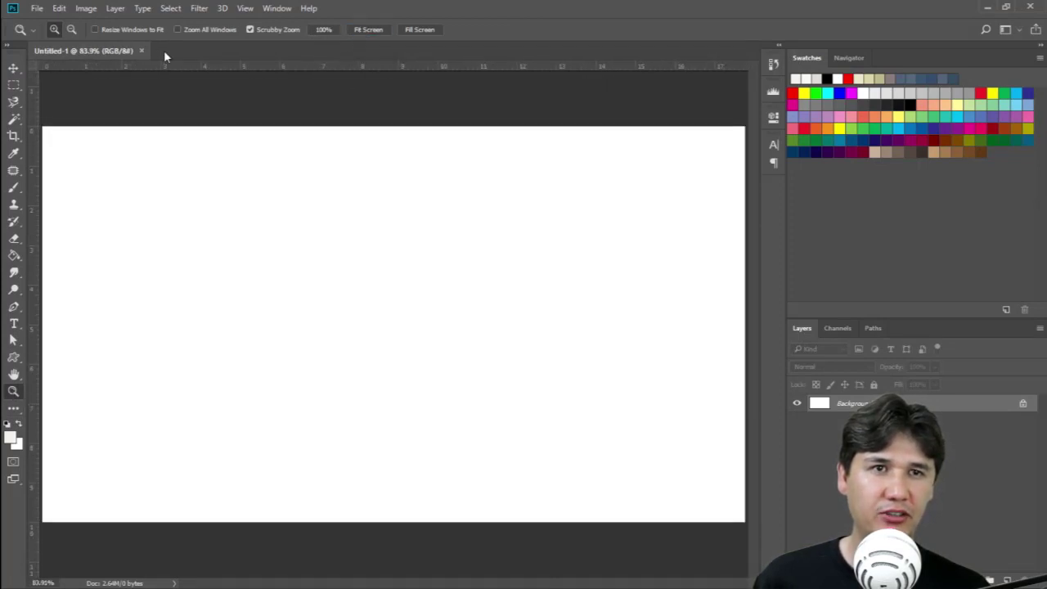
pyautogui.click(14, 68)
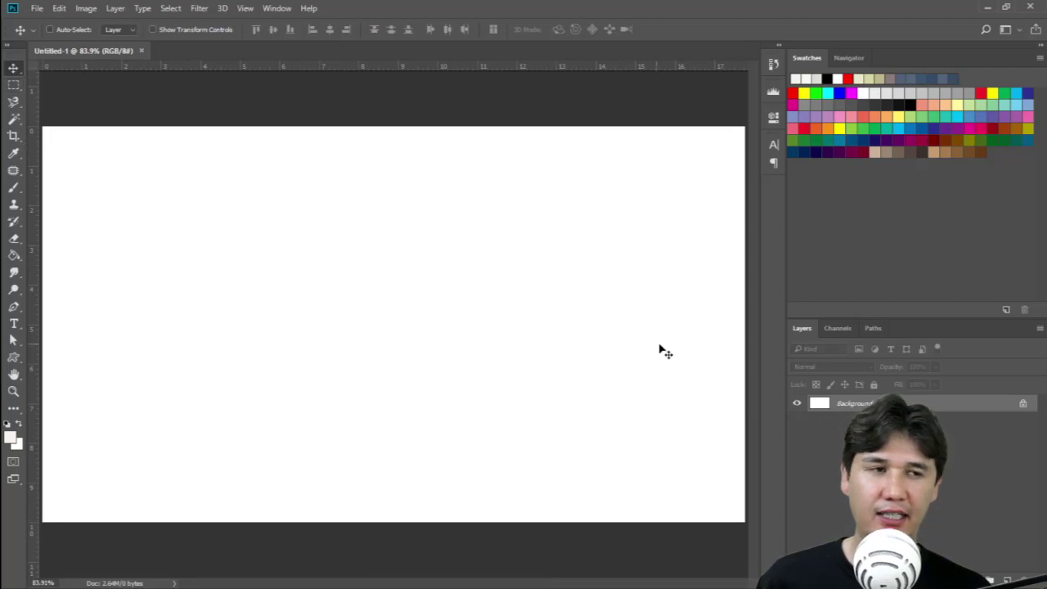
pyautogui.hotkey('ctrl', 'v')
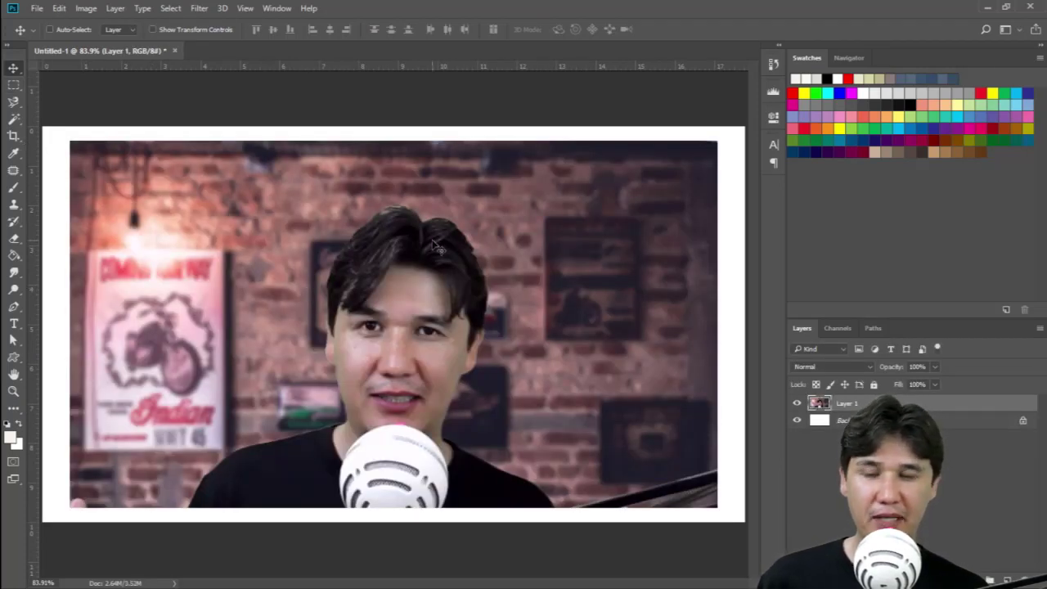
pyautogui.hotkey('ctrl', 't')
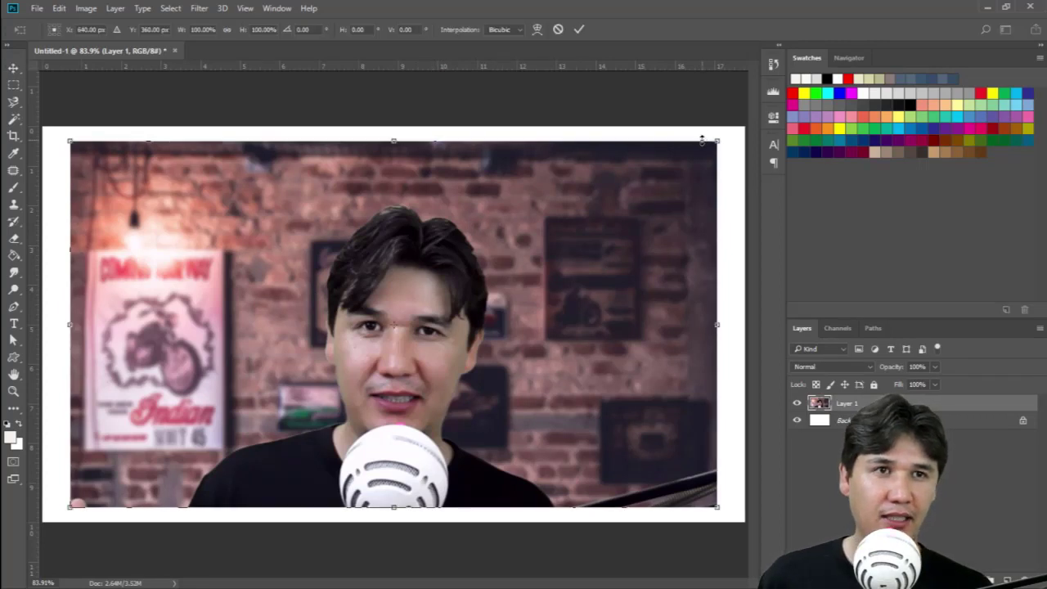
pyautogui.moveTo(728, 503); pyautogui.dragTo(743, 535)
pyautogui.press('Return')
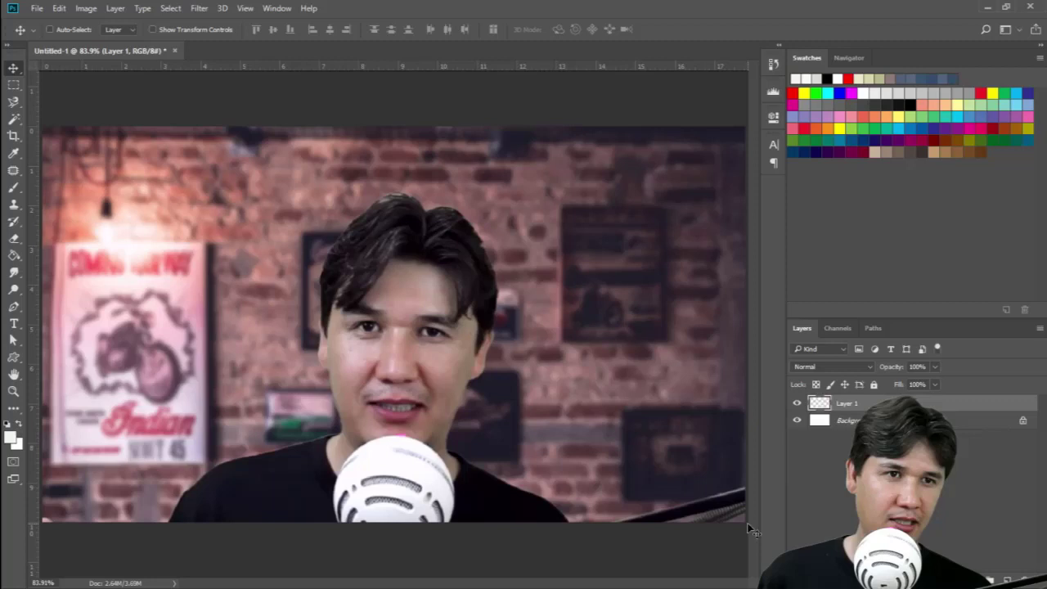
pyautogui.moveTo(443, 292); pyautogui.dragTo(499, 288)
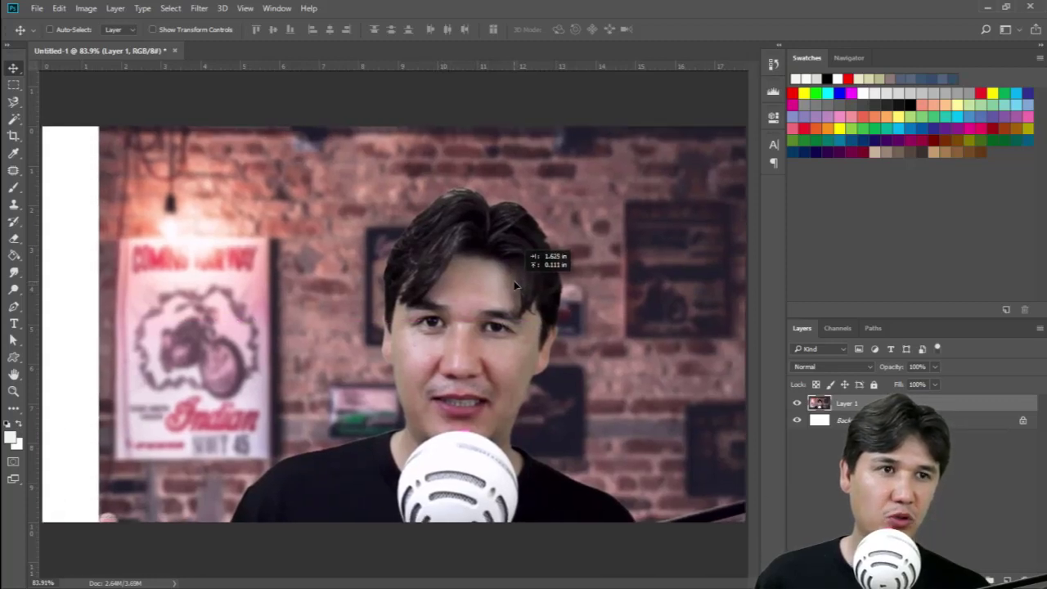
# Zoom out to 50% and rescale the photo to about 145%, moving it up and right
pyautogui.press('z')
pyautogui.keyDown('alt'); pyautogui.click(405, 303); pyautogui.keyUp('alt')
pyautogui.keyDown('alt'); pyautogui.click(405, 303); pyautogui.keyUp('alt')
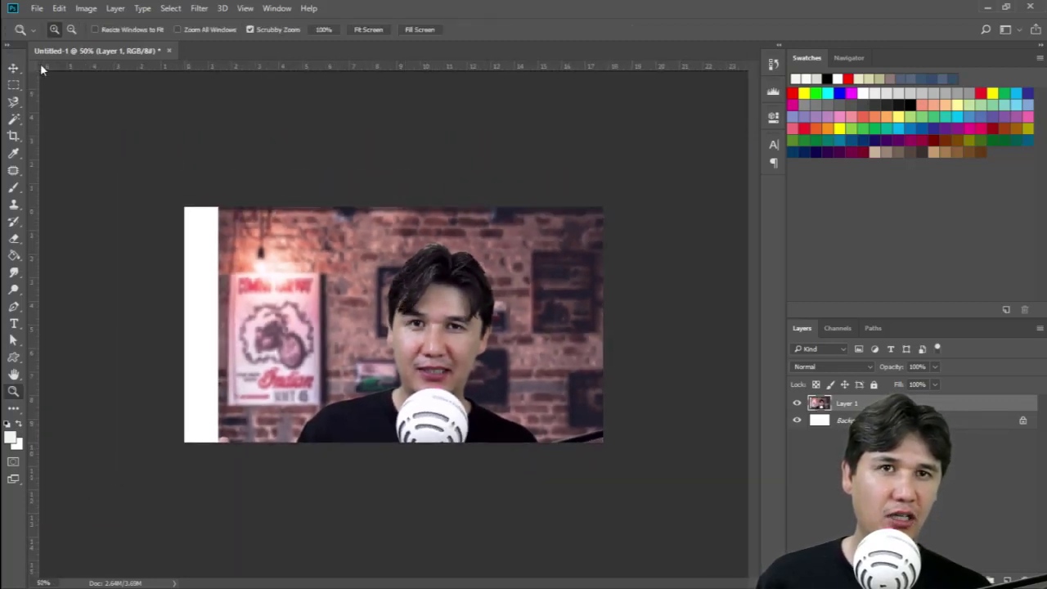
pyautogui.click(13, 67)
pyautogui.hotkey('ctrl', 't')
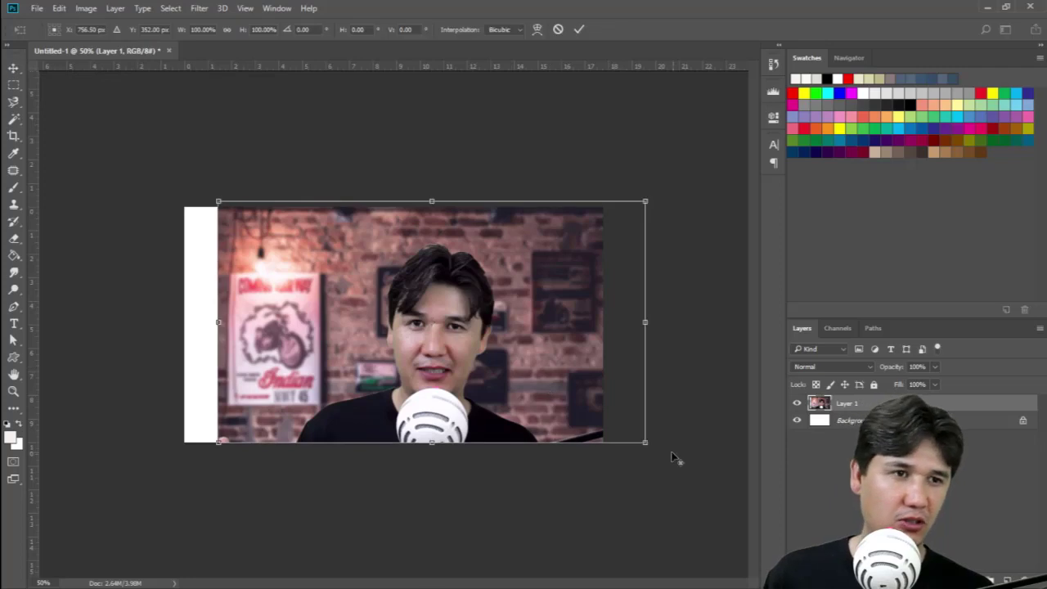
pyautogui.moveTo(644, 442); pyautogui.dragTo(721, 501)
pyautogui.moveTo(507, 351); pyautogui.dragTo(564, 336)
pyautogui.moveTo(178, 129); pyautogui.dragTo(183, 134)
pyautogui.press('Return')
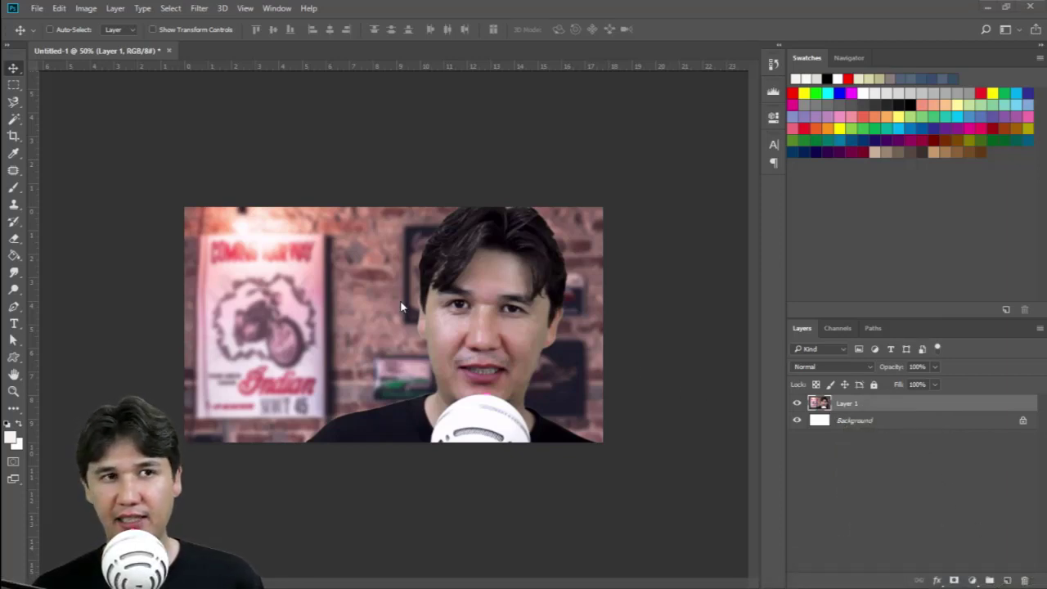
# Add the bold PASSIVE text line at upper left and scale it up about 545%
pyautogui.click(14, 325)
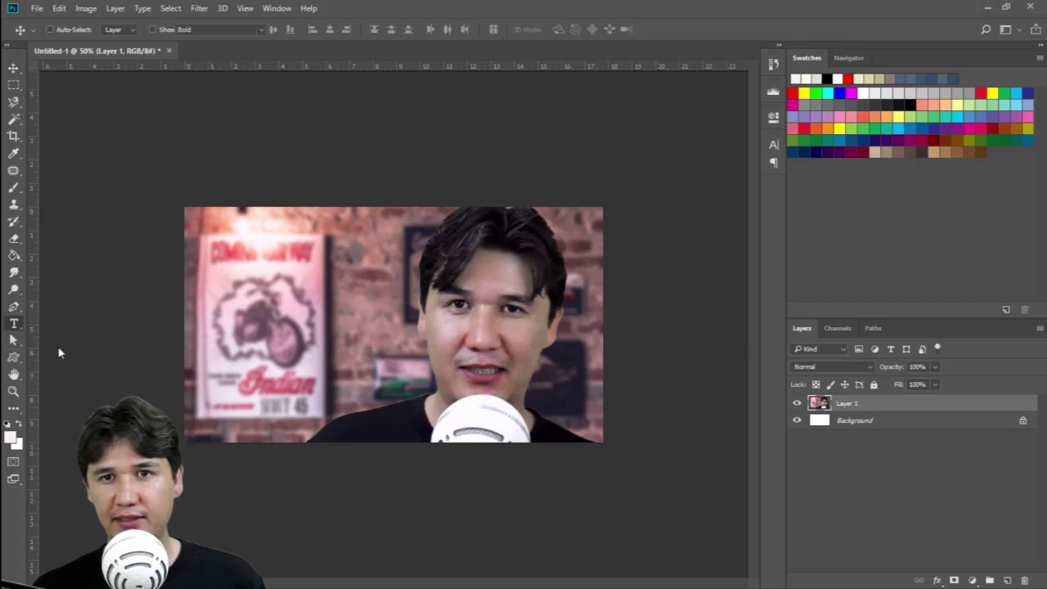
pyautogui.click(250, 270)
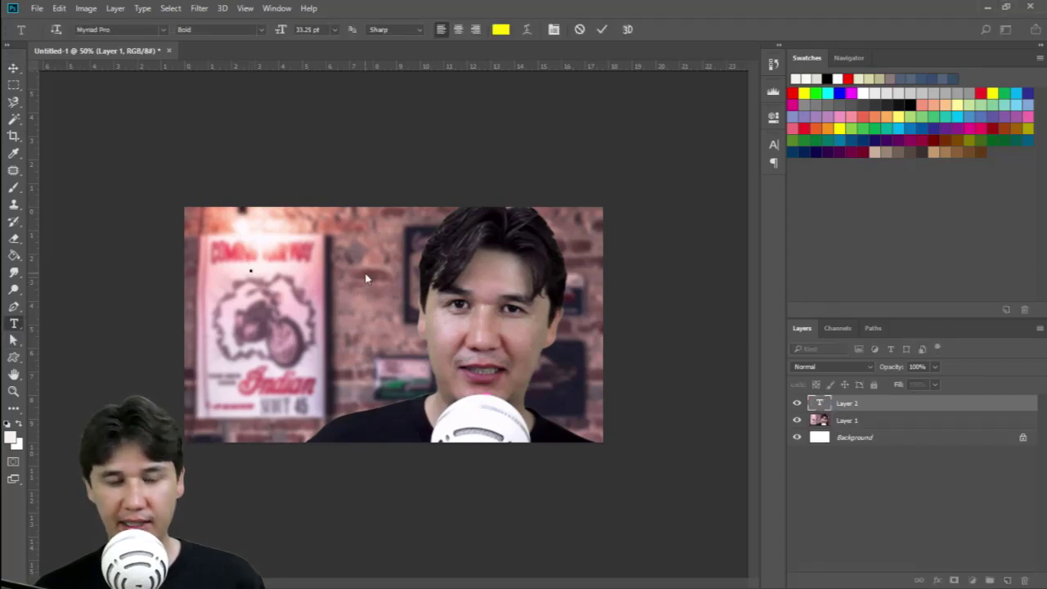
pyautogui.write('testing')
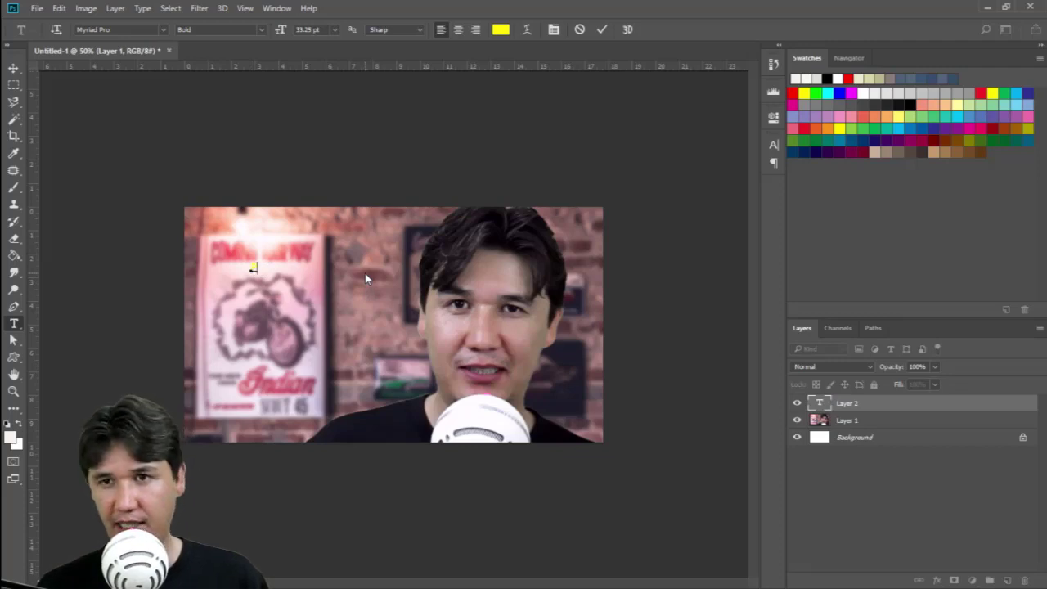
pyautogui.press('Left')
pyautogui.press('Left')
pyautogui.press('Left')
pyautogui.press('Left')
pyautogui.press('Left')
pyautogui.press('Left')
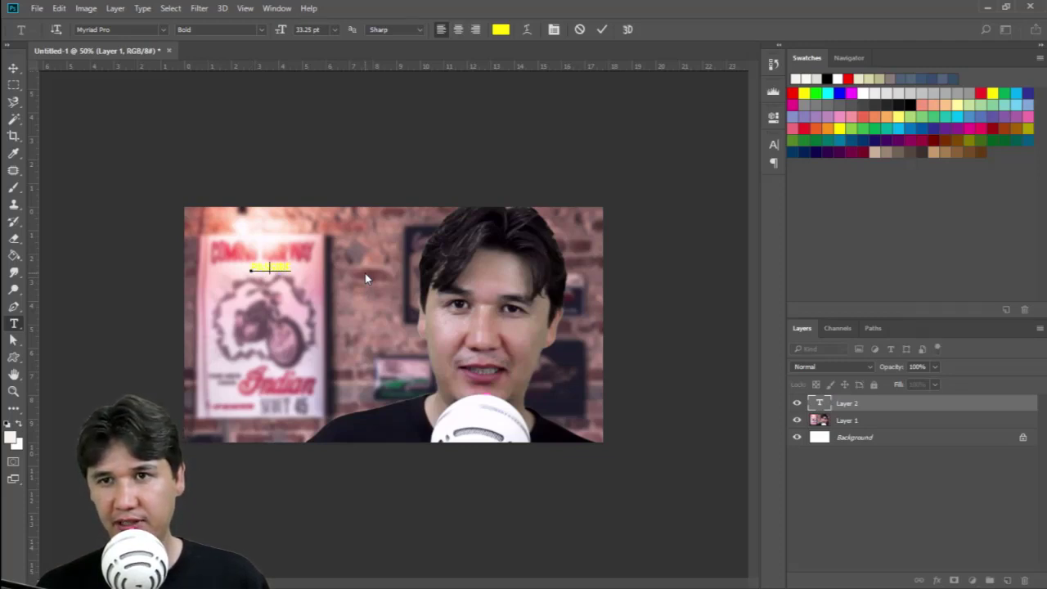
pyautogui.press('Delete')
pyautogui.press('Delete')
pyautogui.press('Delete')
pyautogui.press('Delete')
pyautogui.press('Delete')
pyautogui.press('Delete')
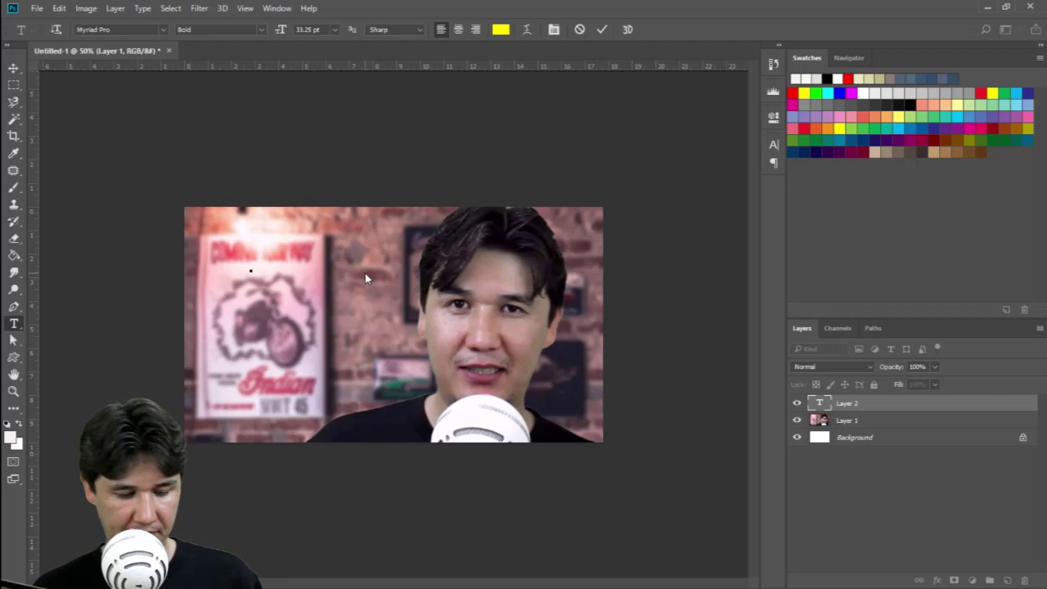
pyautogui.write('esting')
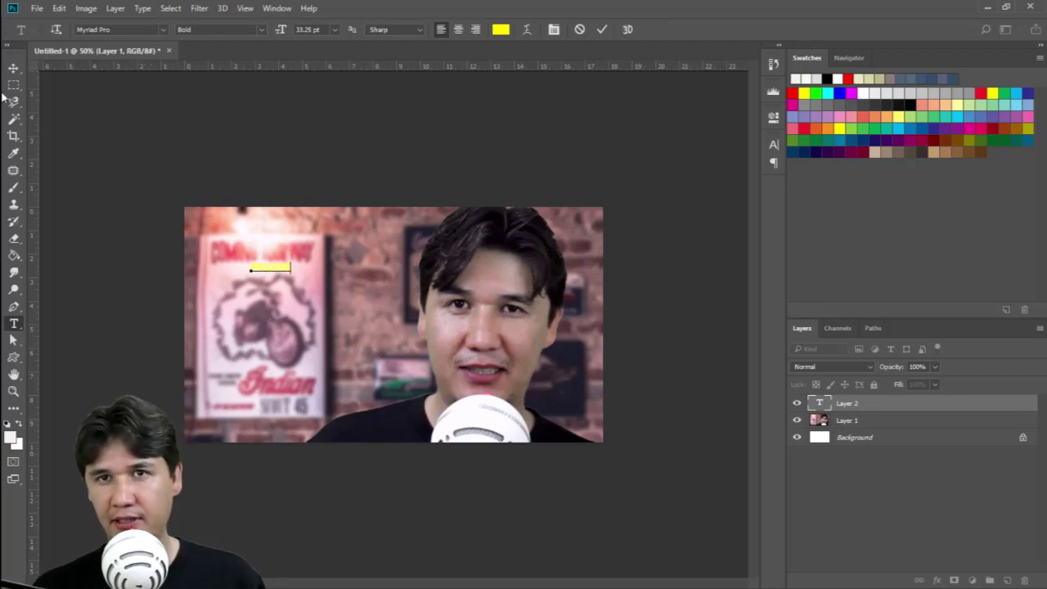
pyautogui.click(13, 68)
pyautogui.hotkey('ctrl', 't')
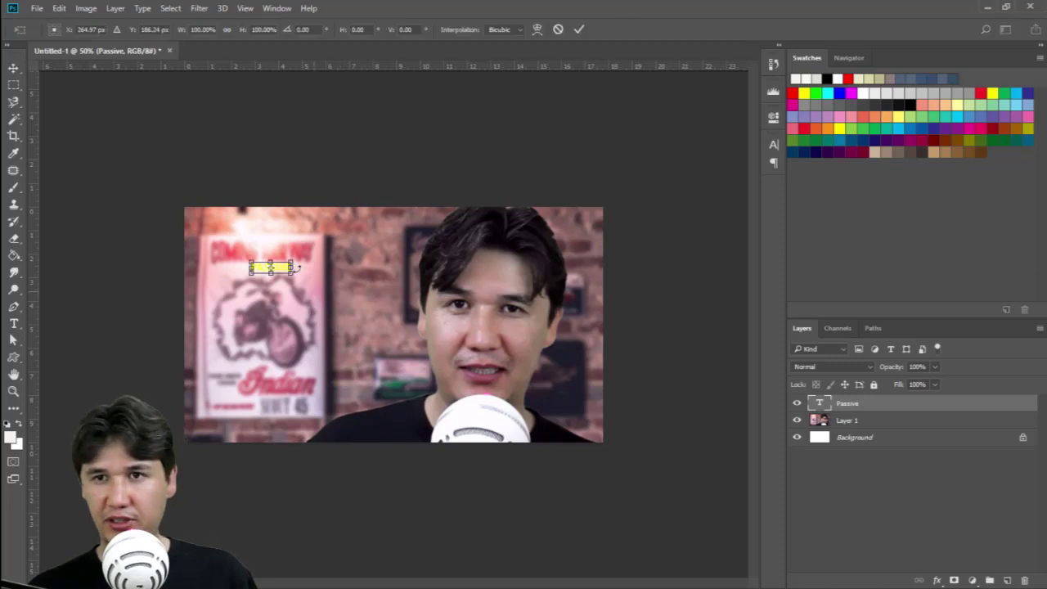
pyautogui.moveTo(290, 272); pyautogui.dragTo(375, 274)
pyautogui.press('Return')
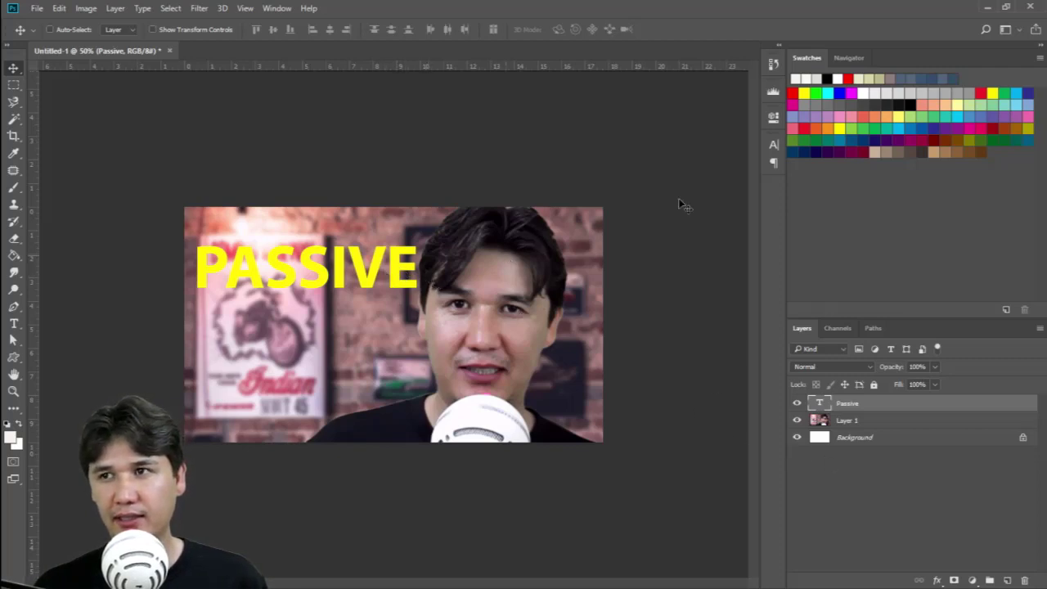
# Set the PASSIVE text colour to pure yellow, hex ffff00, in the Character panel
pyautogui.click(774, 143)
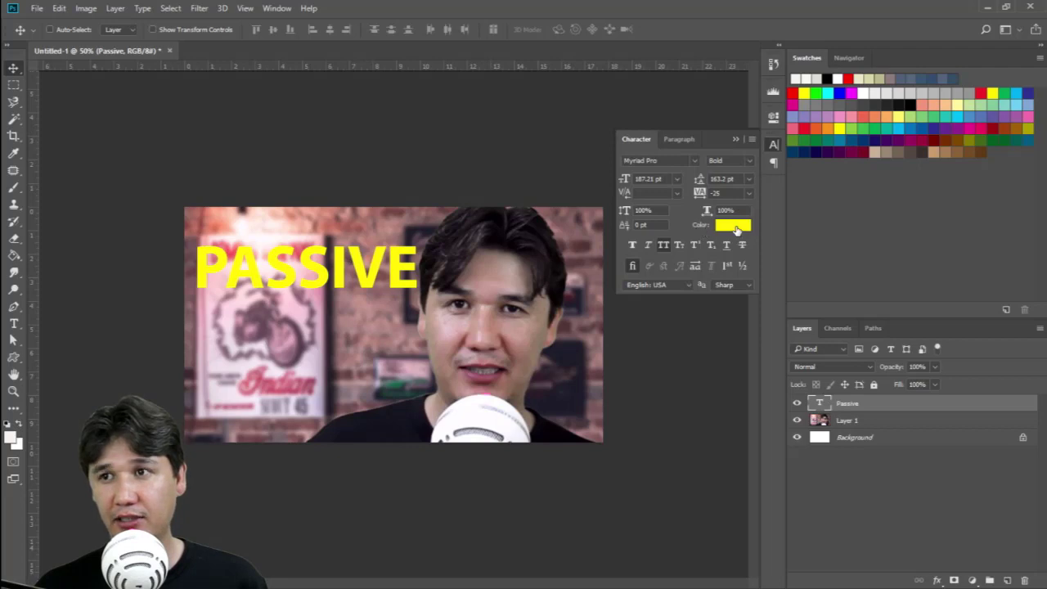
pyautogui.press('i')
pyautogui.click(733, 224)
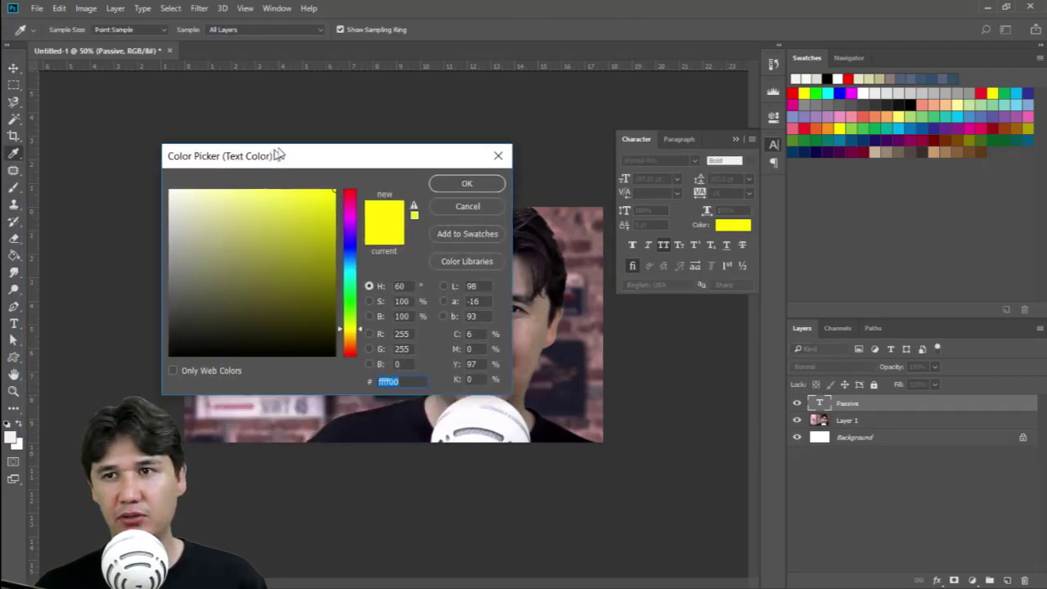
pyautogui.moveTo(276, 155); pyautogui.dragTo(436, 119)
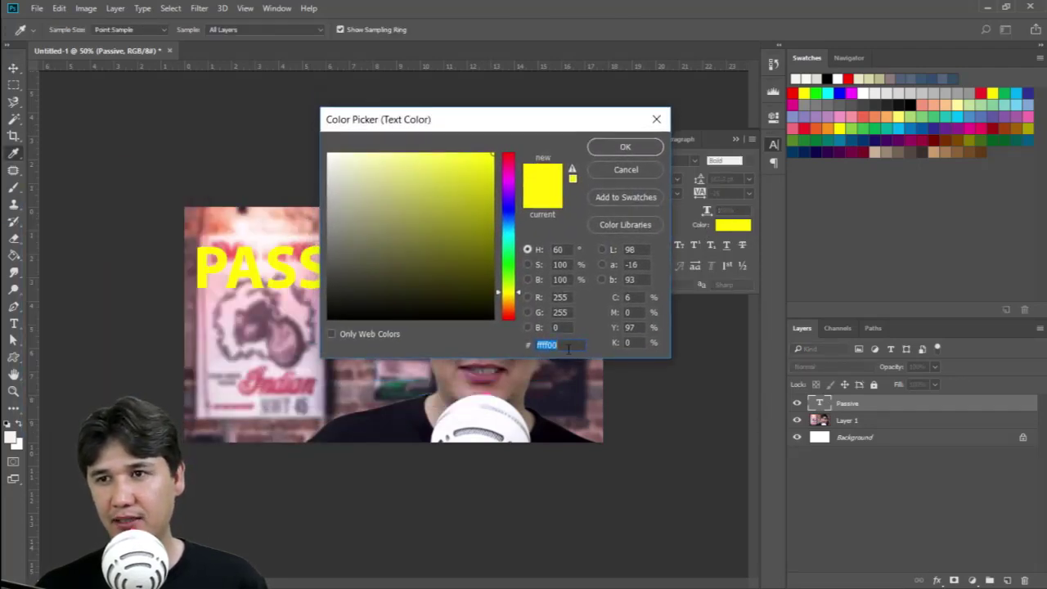
pyautogui.click(544, 345)
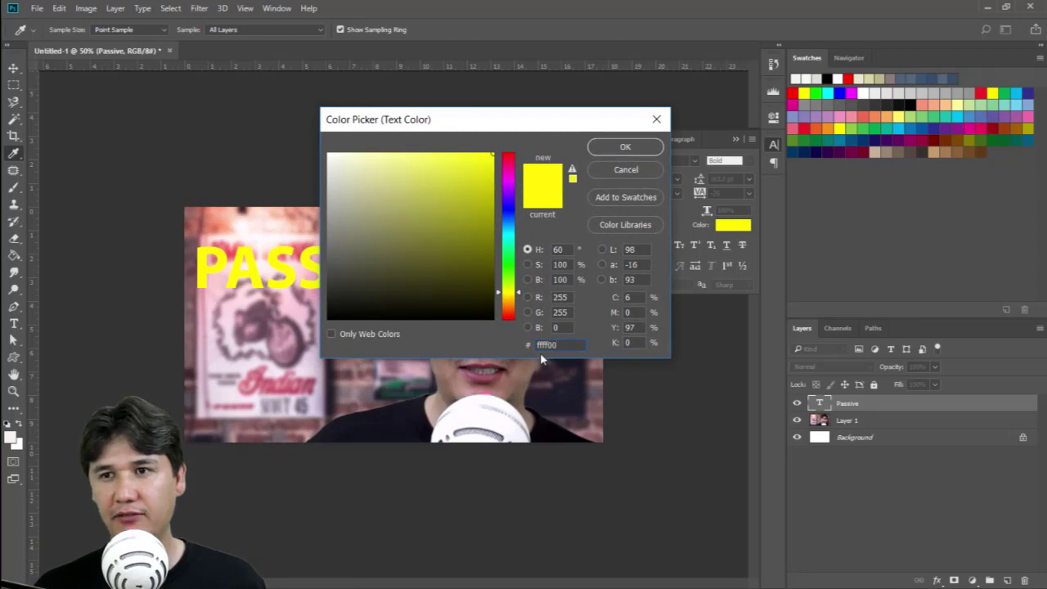
pyautogui.doubleClick(542, 345)
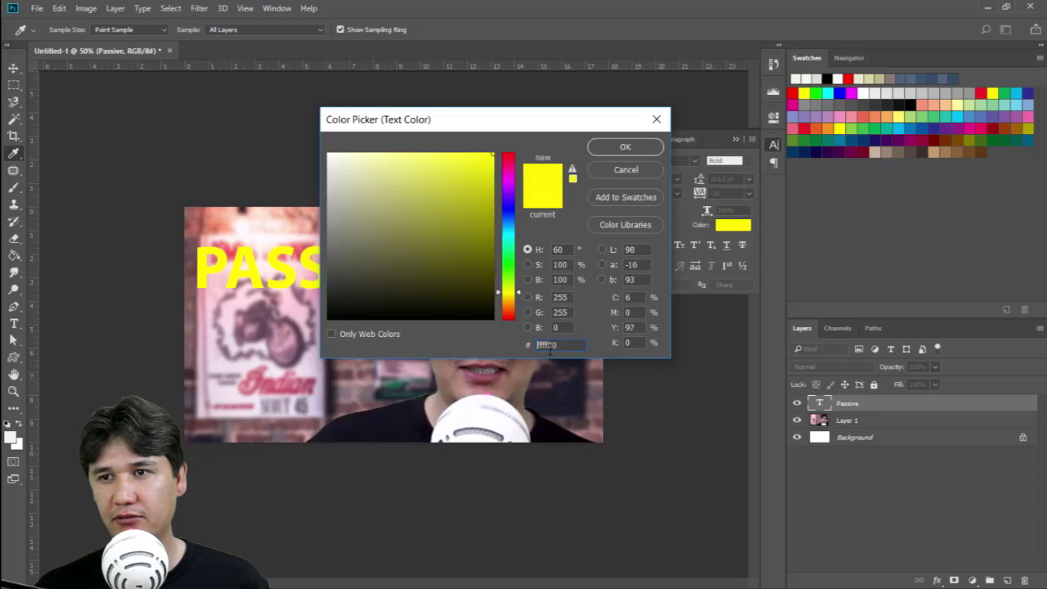
pyautogui.click(625, 169)
# Give the PASSIVE layer a 16 px black Stroke layer effect
pyautogui.press('v')
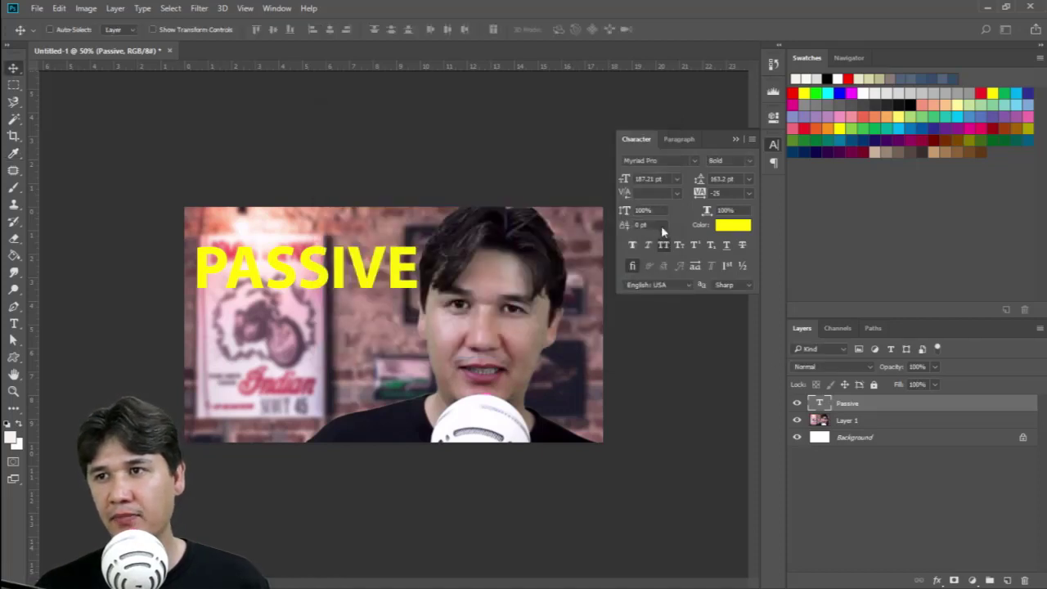
pyautogui.click(938, 581)
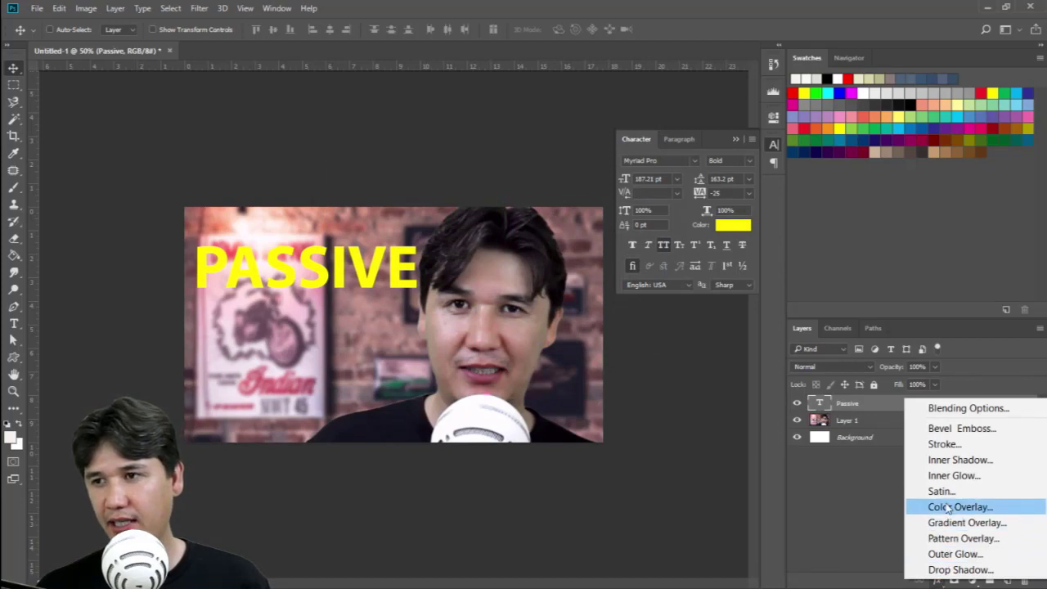
pyautogui.click(945, 444)
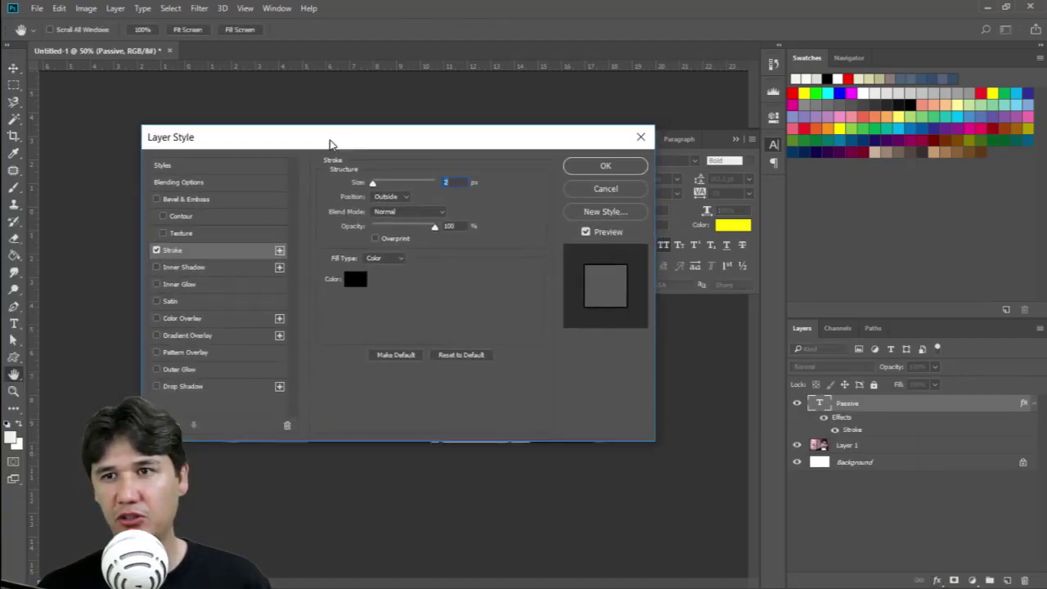
pyautogui.moveTo(331, 144)
pyautogui.mouseDown()
pyautogui.moveTo(600, 137)
pyautogui.moveTo(634, 175)
pyautogui.mouseUp()
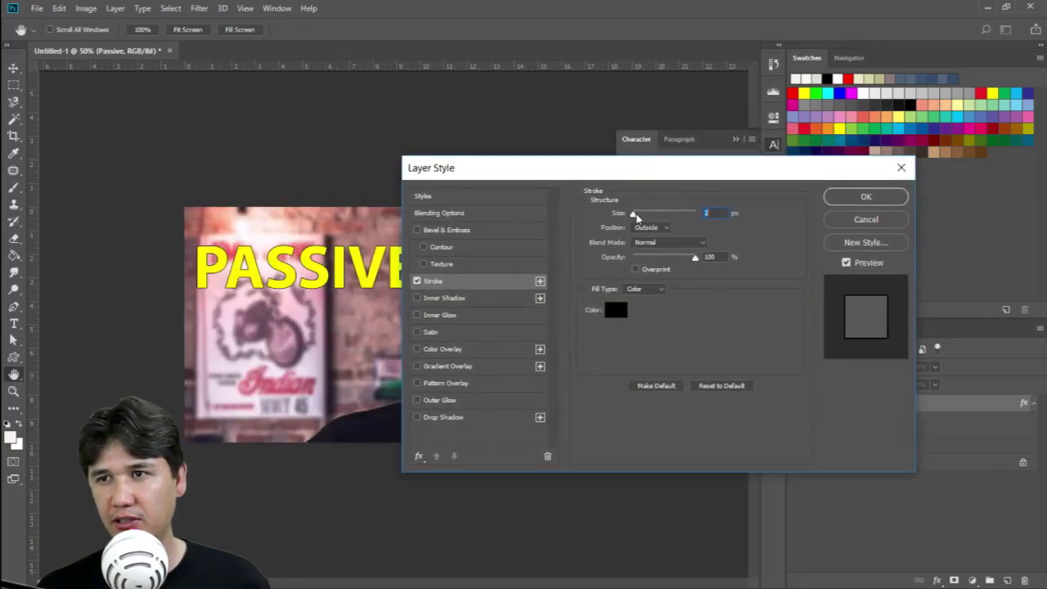
pyautogui.moveTo(636, 214); pyautogui.dragTo(642, 217)
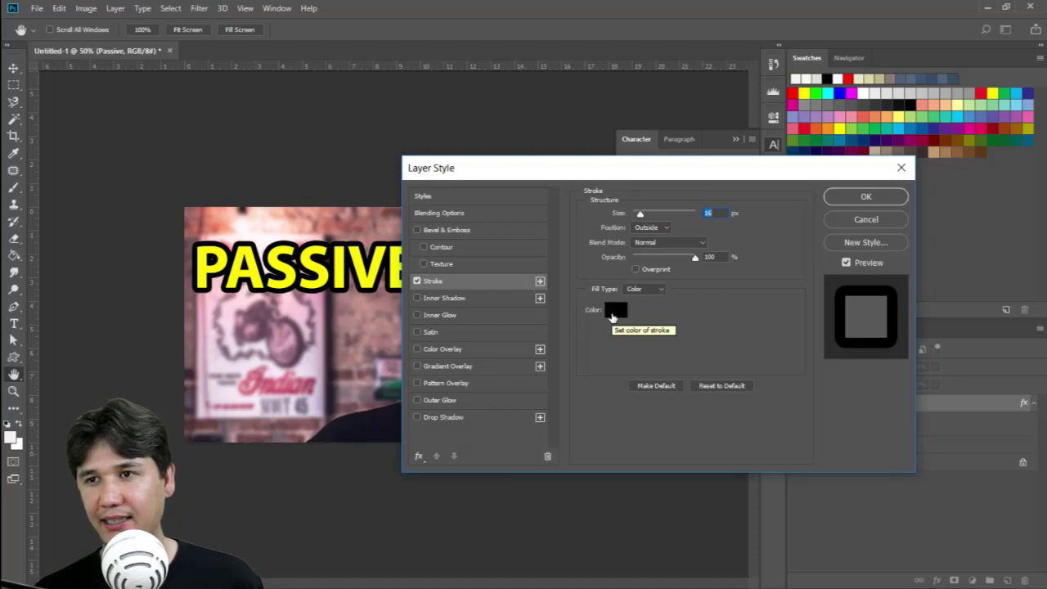
pyautogui.click(867, 197)
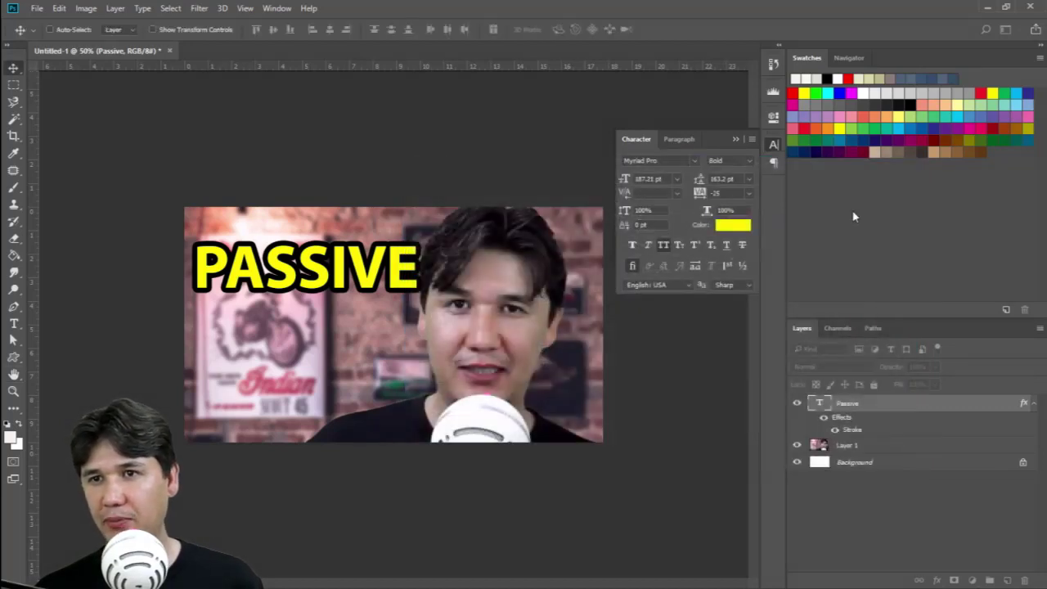
# Alt-drag a copy of PASSIVE below it and retype the copy as INCOME
pyautogui.moveTo(350, 284); pyautogui.dragTo(350, 347)
pyautogui.press('t')
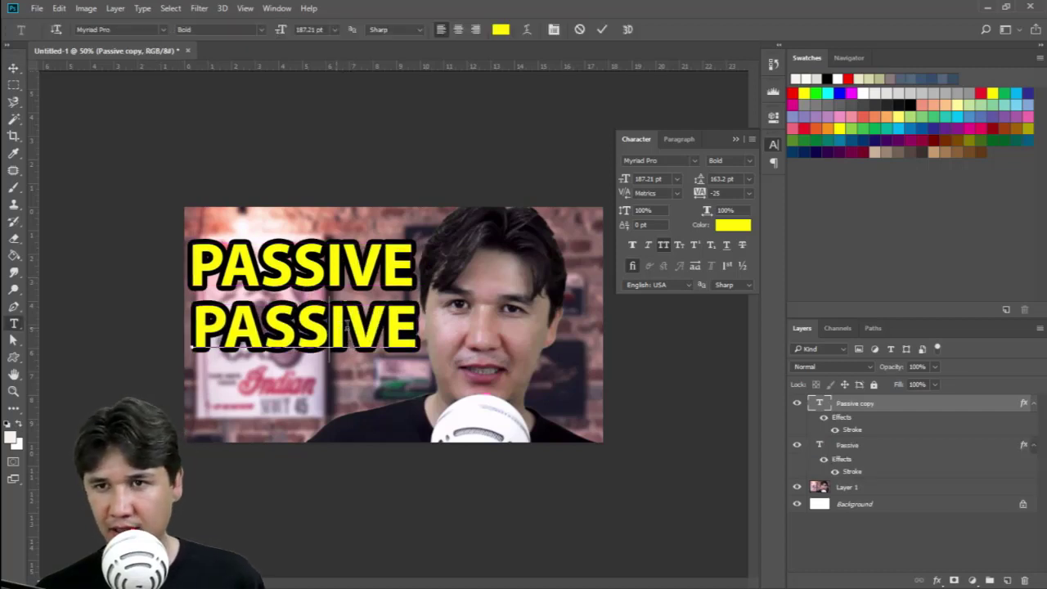
pyautogui.doubleClick(348, 323)
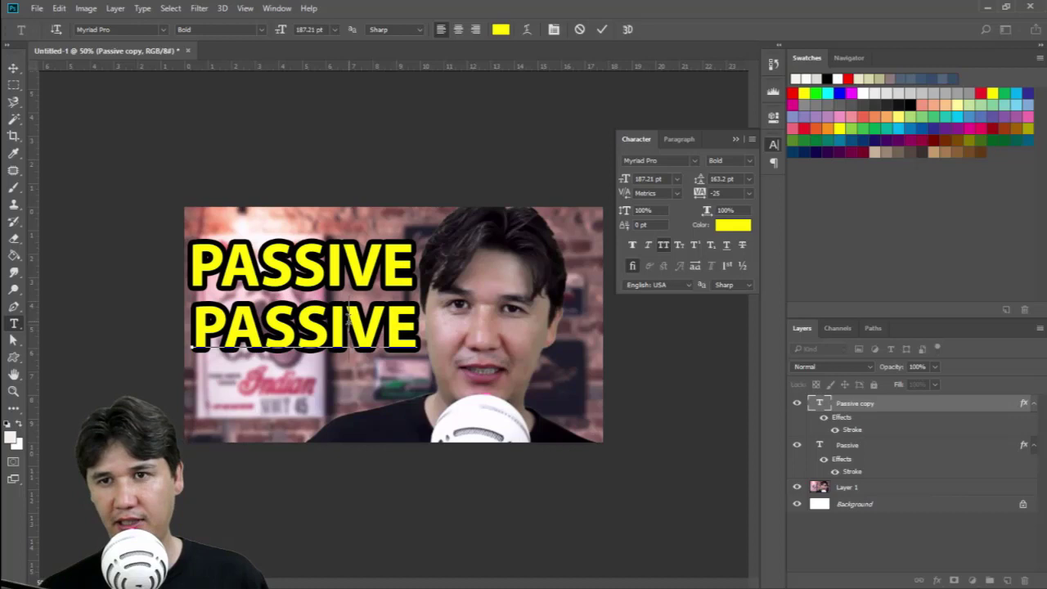
pyautogui.write('I COME')
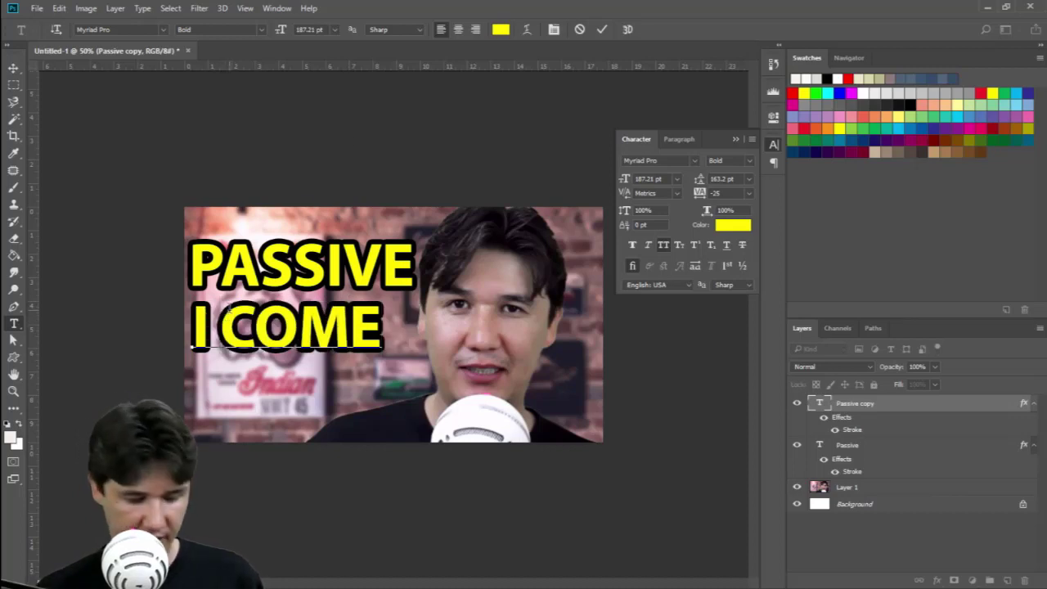
pyautogui.write('N')
pyautogui.press('Delete')
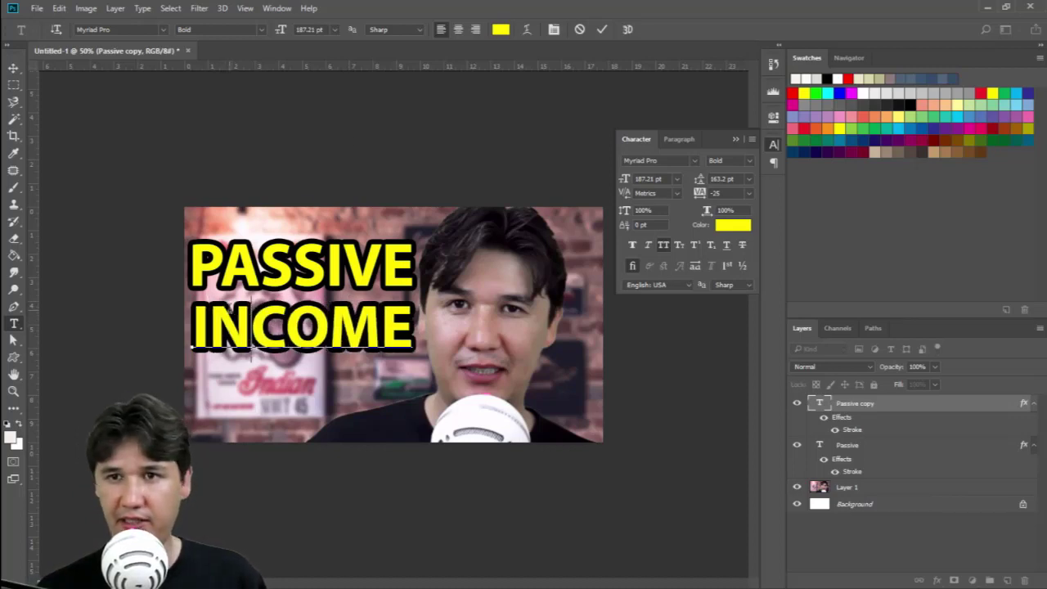
pyautogui.click(13, 67)
# Duplicate INCOME beneath itself and retype the copy as EARN $200/M
pyautogui.moveTo(335, 342); pyautogui.dragTo(334, 410)
pyautogui.press('t')
pyautogui.click(334, 411)
pyautogui.hotkey('ctrl', 'a')
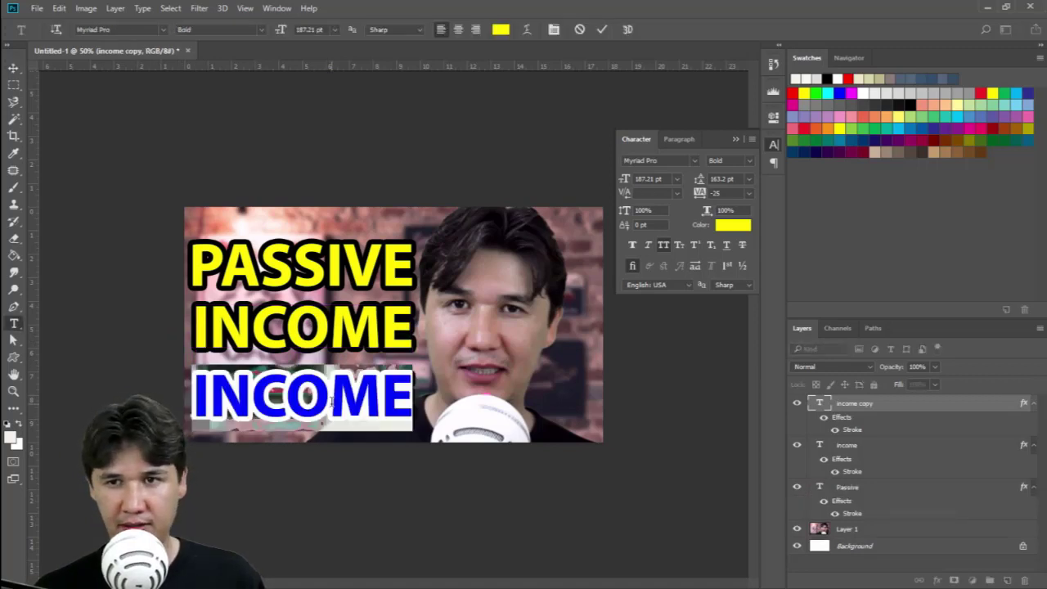
pyautogui.write('EARN')
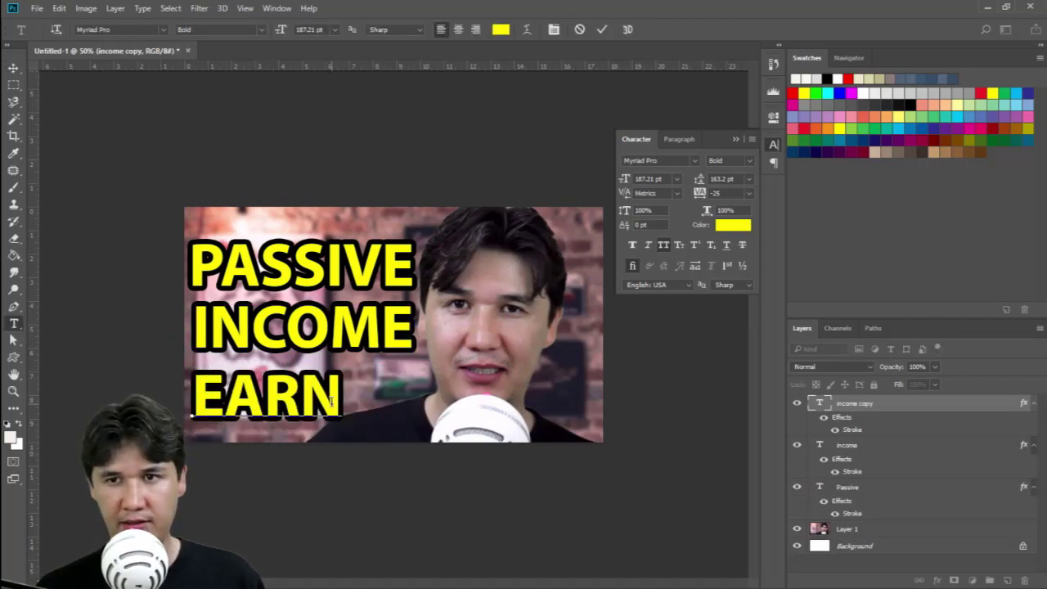
pyautogui.write(' $200')
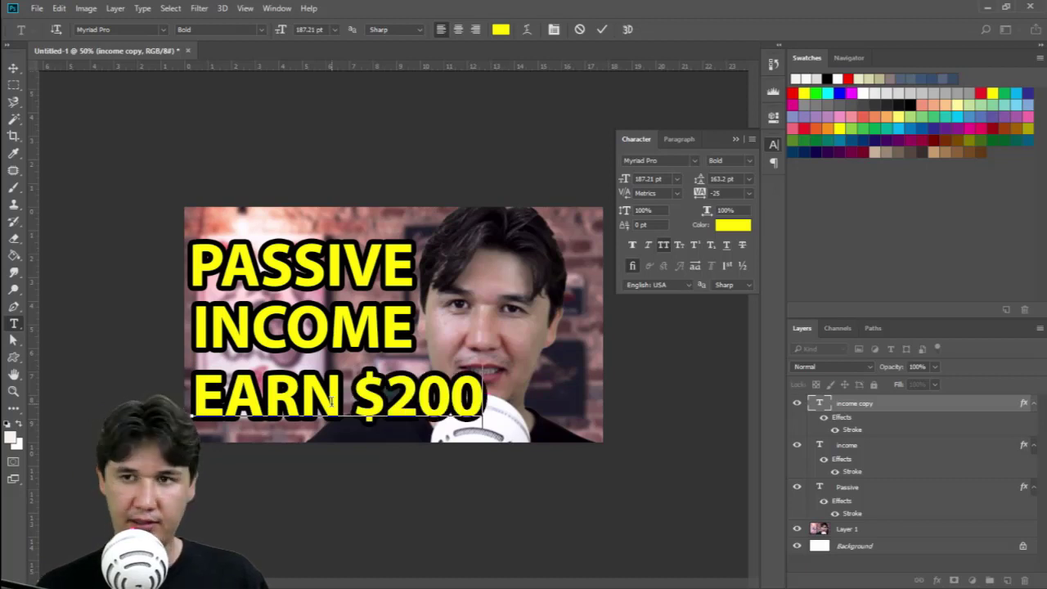
pyautogui.write('/')
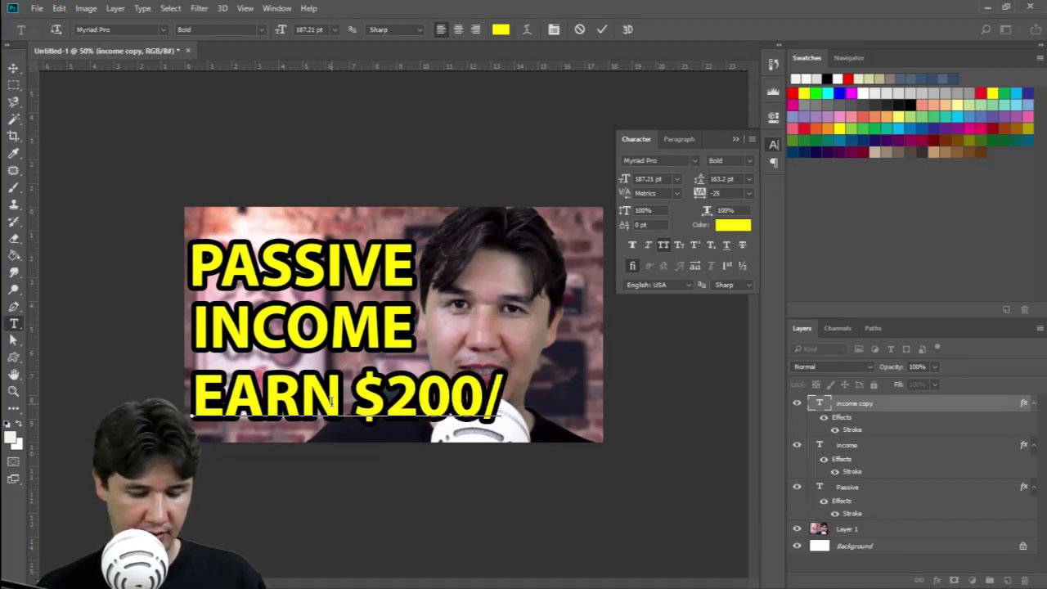
pyautogui.write('M')
pyautogui.click(13, 68)
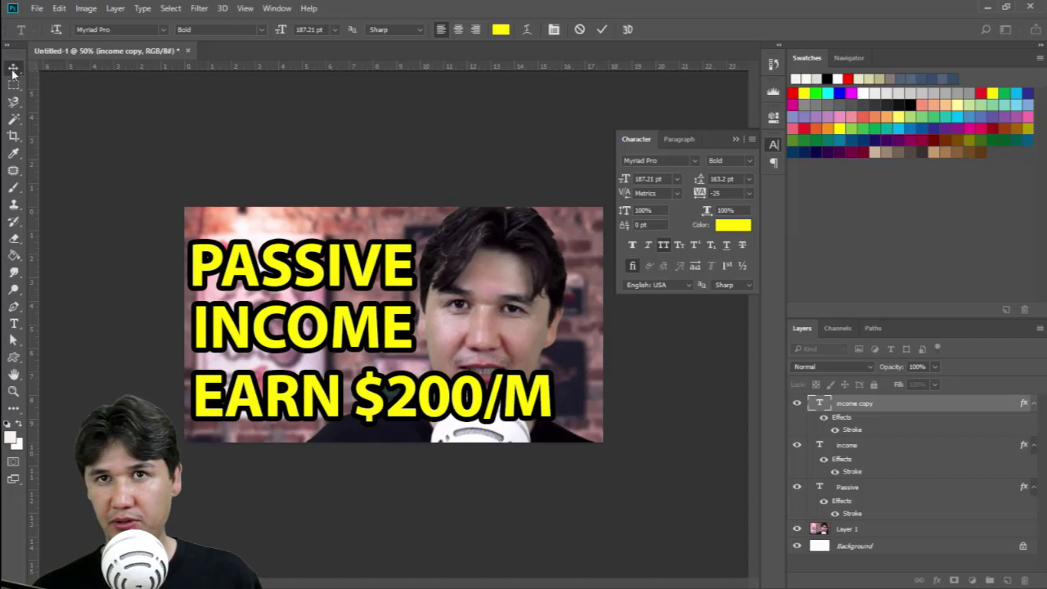
pyautogui.hotkey('ctrl', 't')
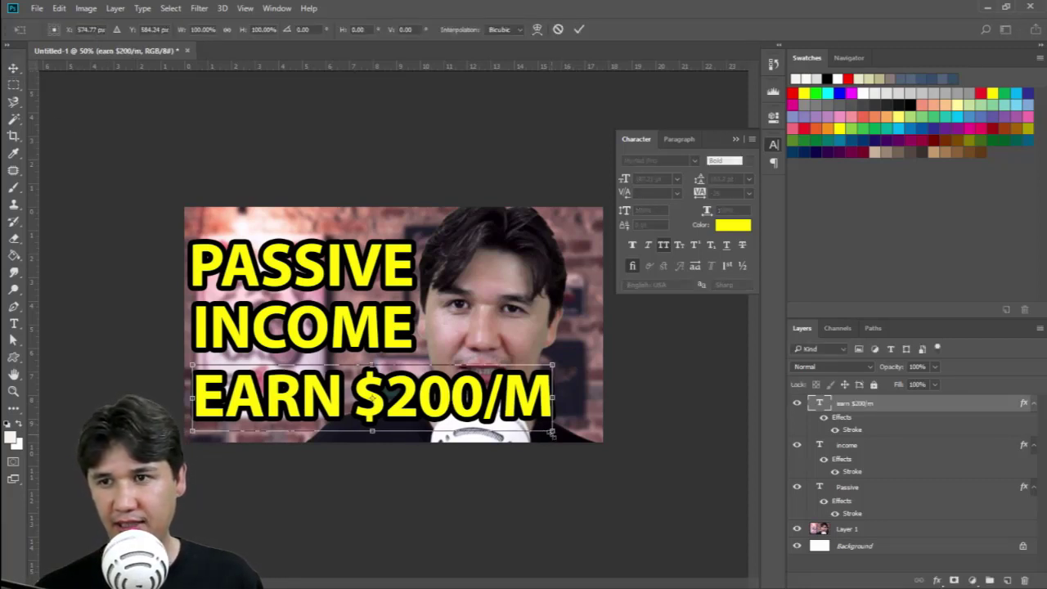
# Shrink the EARN $200/M line to roughly half size
pyautogui.moveTo(554, 433); pyautogui.dragTo(334, 372)
pyautogui.press('Return')
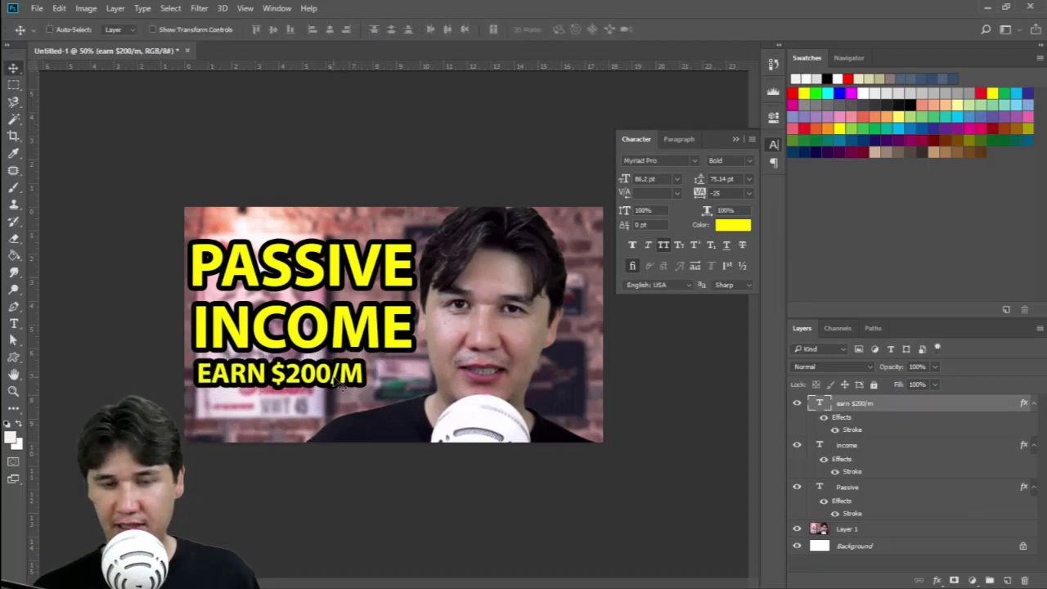
pyautogui.hotkey('ctrl', 't')
pyautogui.moveTo(366, 387); pyautogui.dragTo(358, 391)
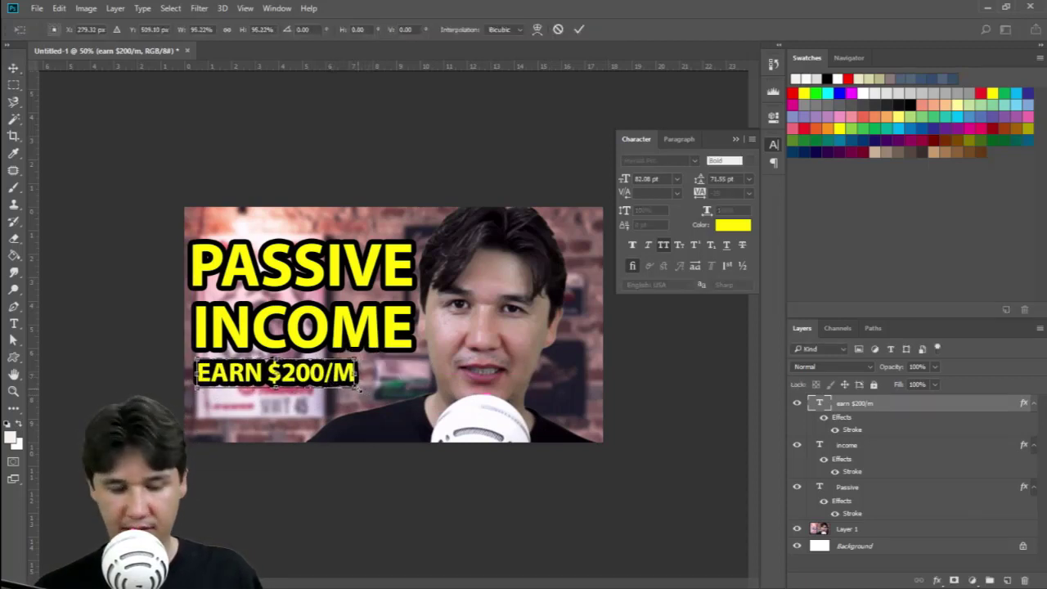
pyautogui.press('Return')
# Extend the line to read EARN $200/MONTH and nudge it slightly left and down
pyautogui.press('t')
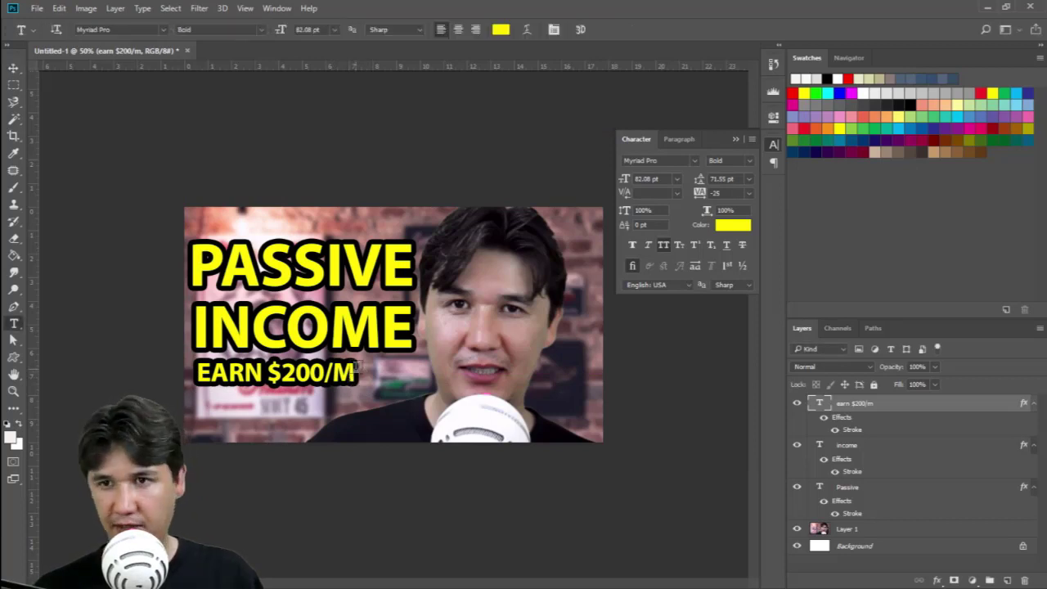
pyautogui.click(355, 371)
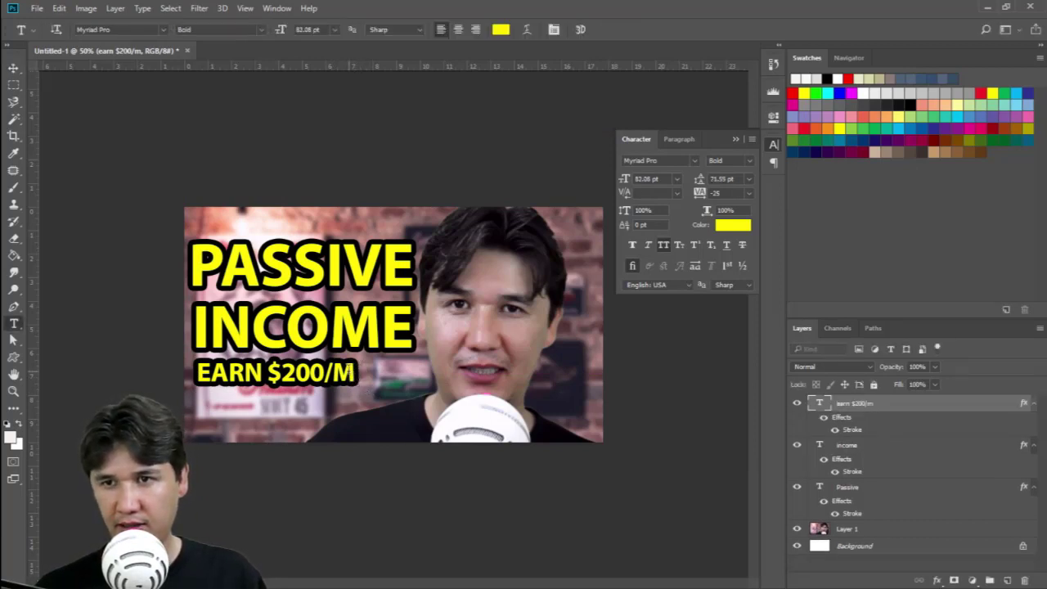
pyautogui.write('onth')
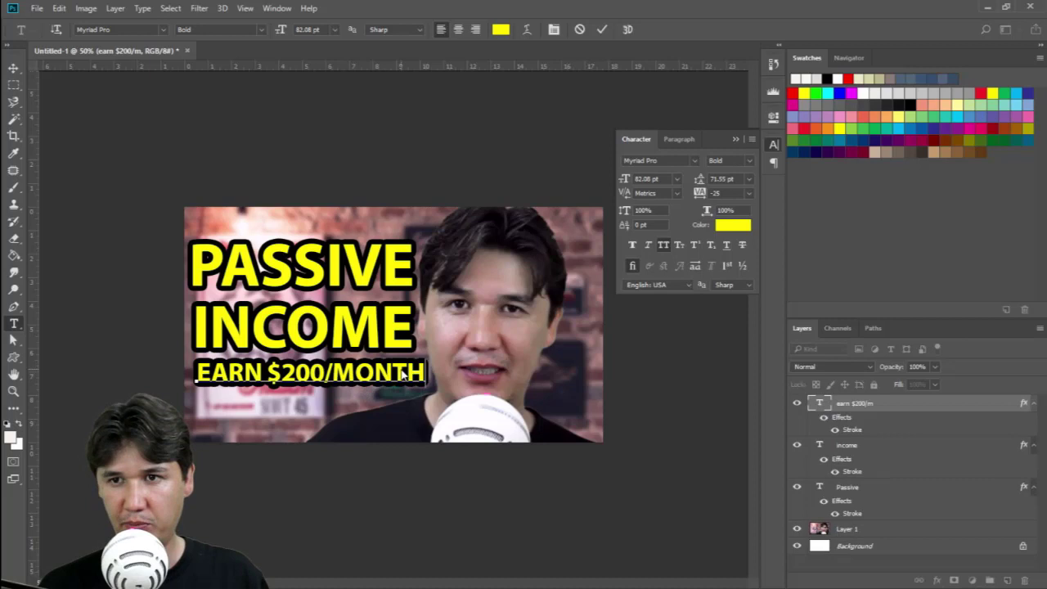
pyautogui.click(602, 29)
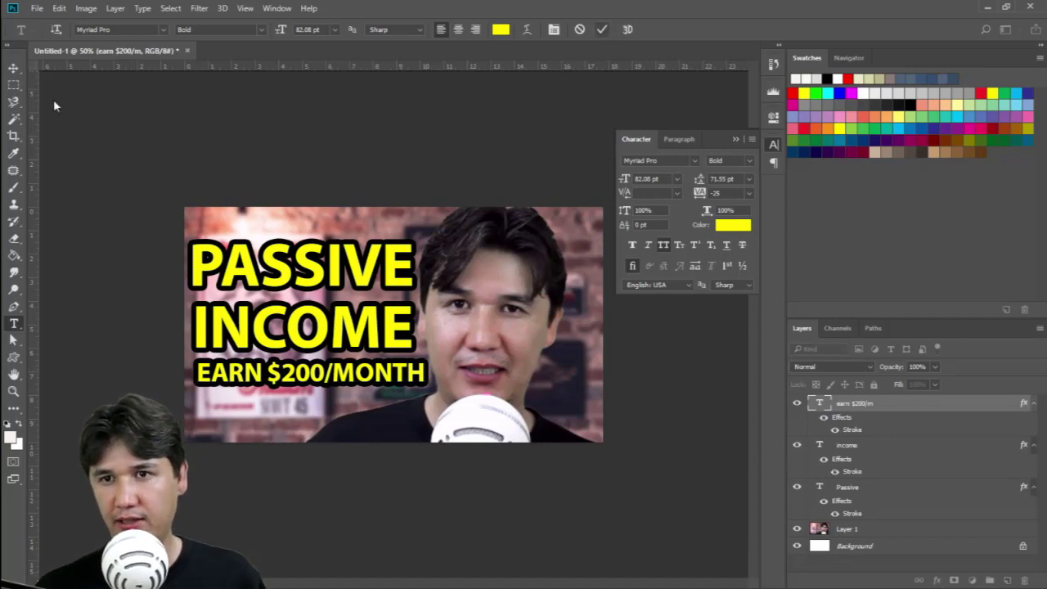
pyautogui.click(13, 68)
pyautogui.moveTo(393, 381); pyautogui.dragTo(388, 387)
# Select the Passive and income layers through the canvas right-click layer list
pyautogui.rightClick(312, 279)
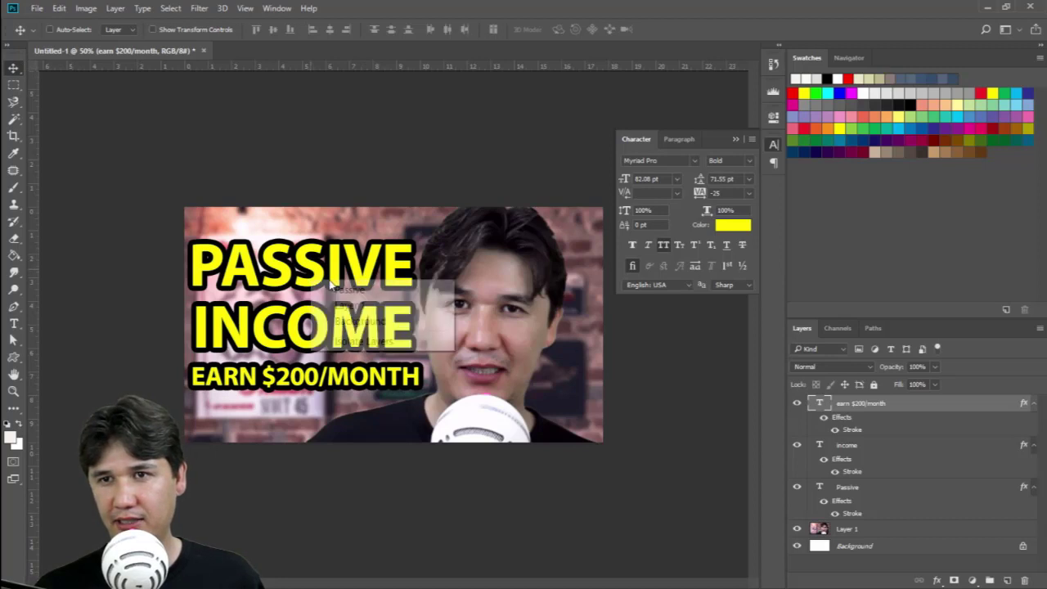
pyautogui.click(339, 291)
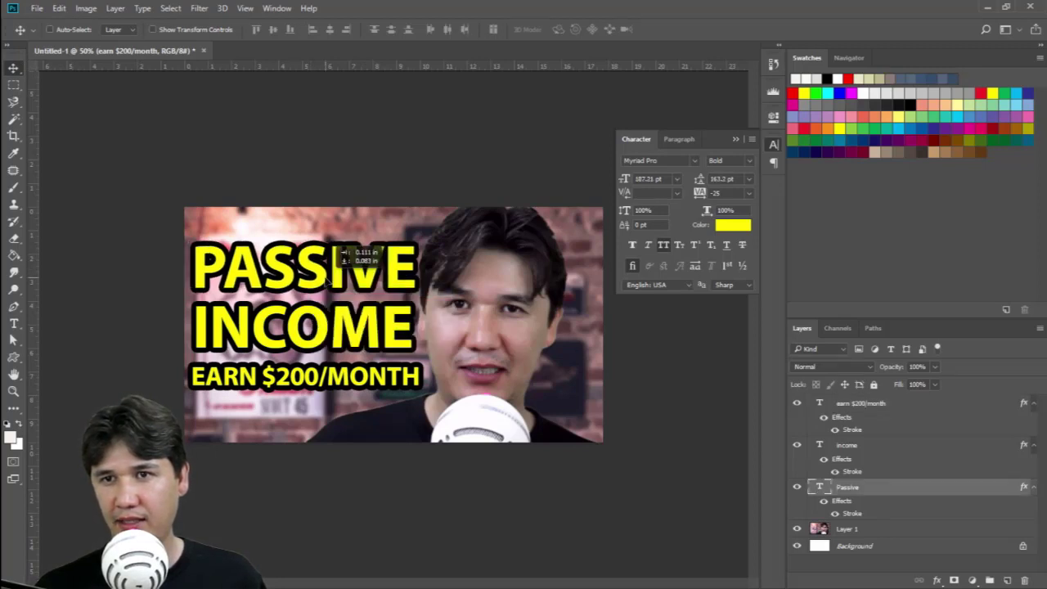
pyautogui.rightClick(338, 333)
pyautogui.click(360, 333)
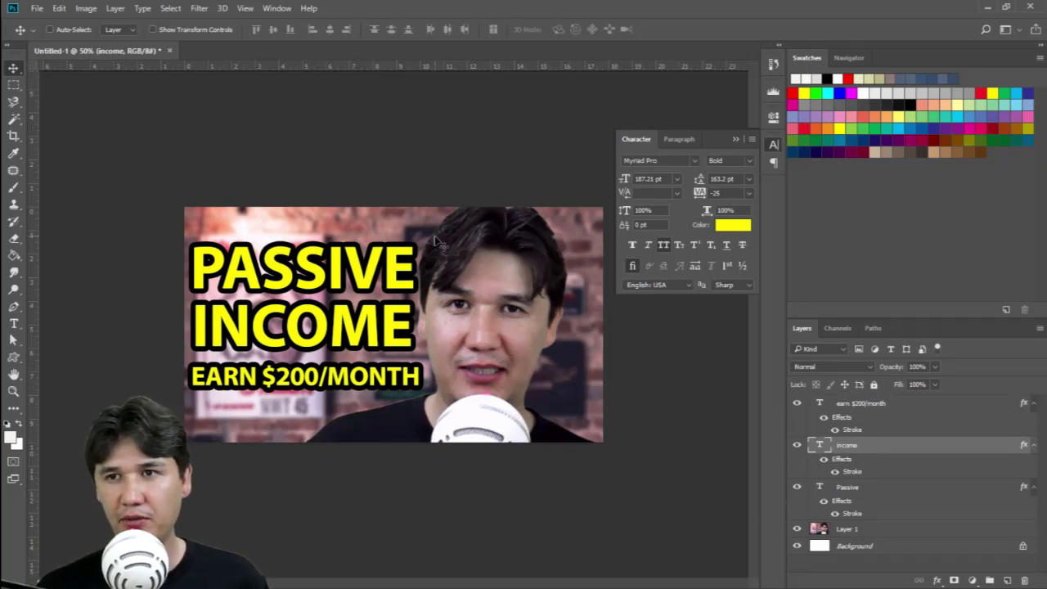
# Hide the three headline text layers and select the presenter photo layer
pyautogui.click(797, 402)
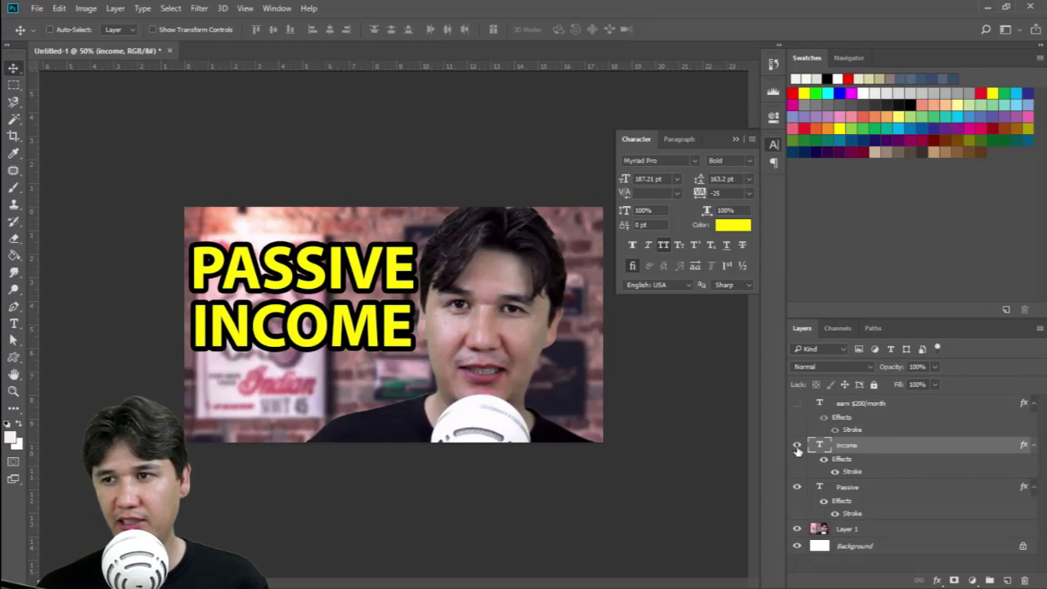
pyautogui.click(797, 404)
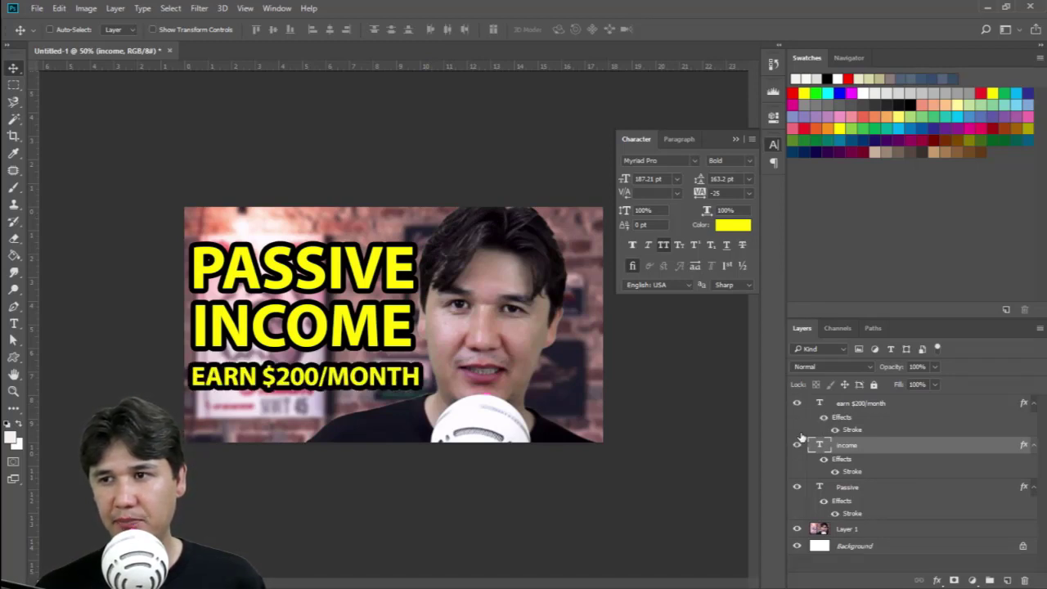
pyautogui.moveTo(798, 406); pyautogui.dragTo(798, 448)
pyautogui.click(845, 536)
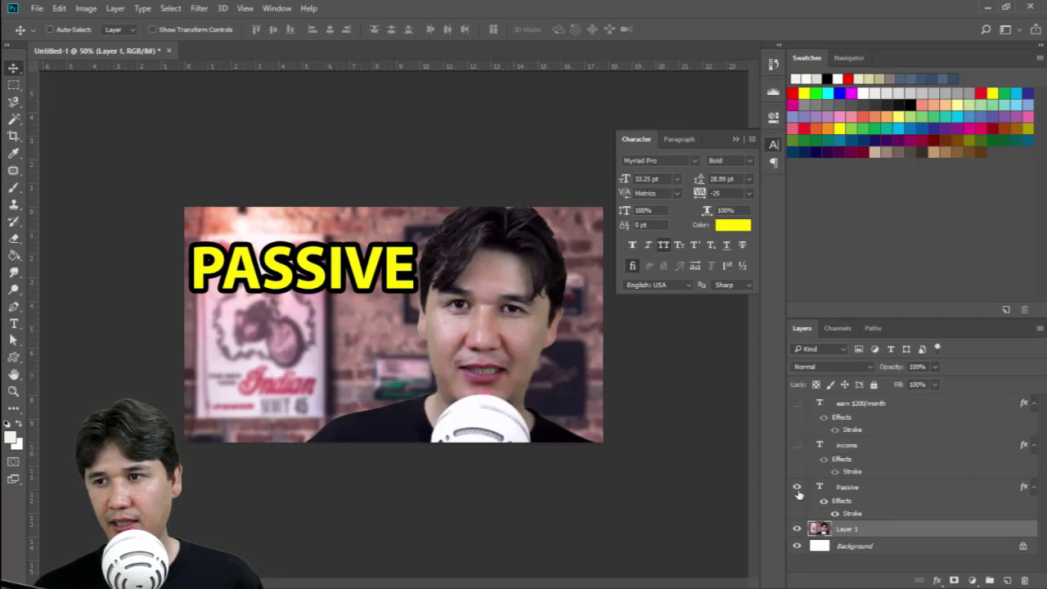
pyautogui.click(797, 489)
pyautogui.press('z')
pyautogui.click(573, 392)
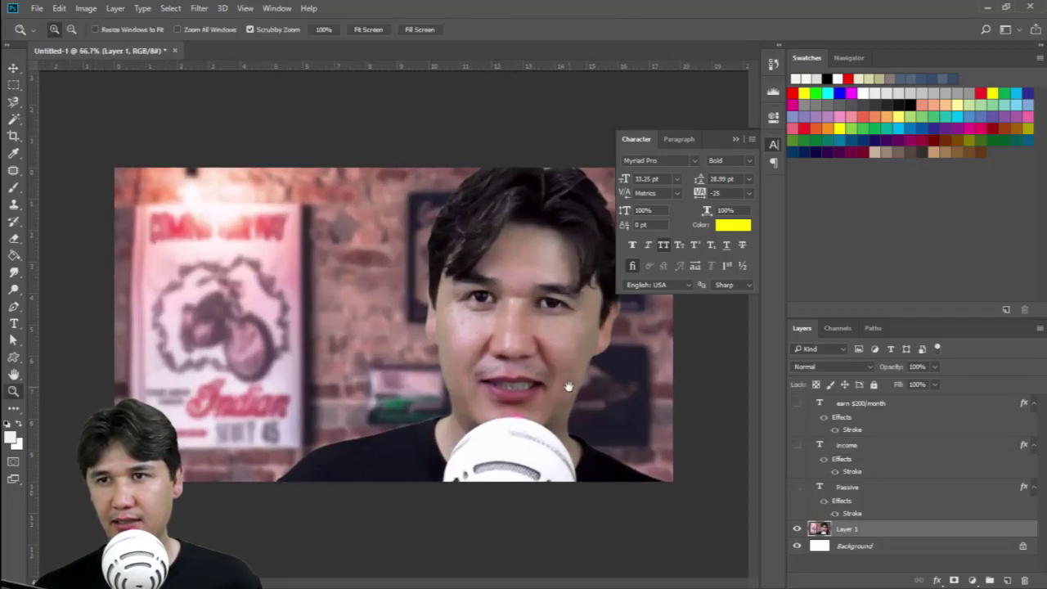
pyautogui.click(736, 140)
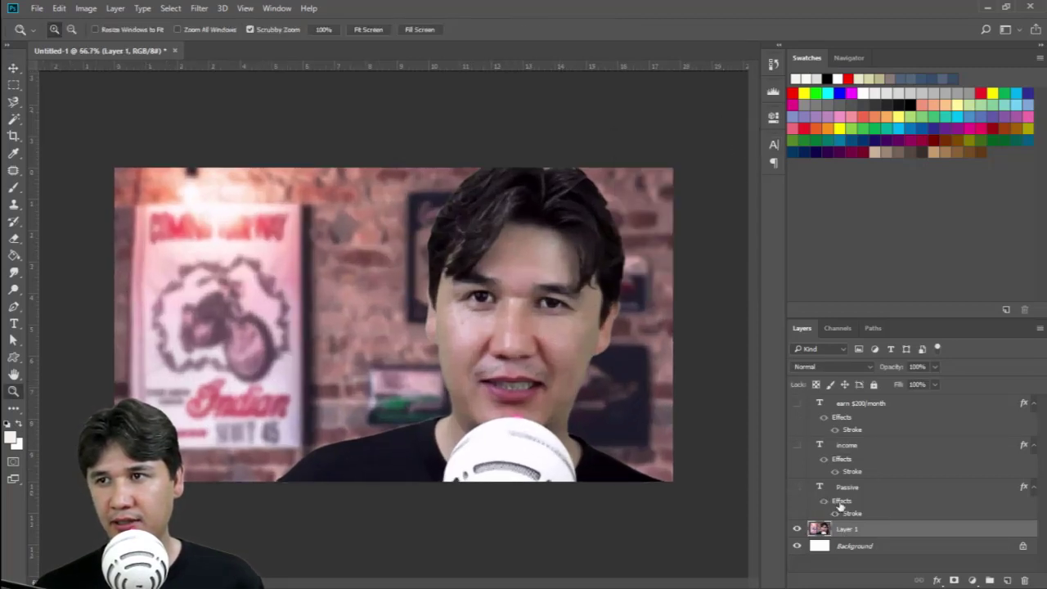
# Trace the presenter with the Magnetic Lasso and copy the selection onto a new Layer 2
pyautogui.click(13, 102)
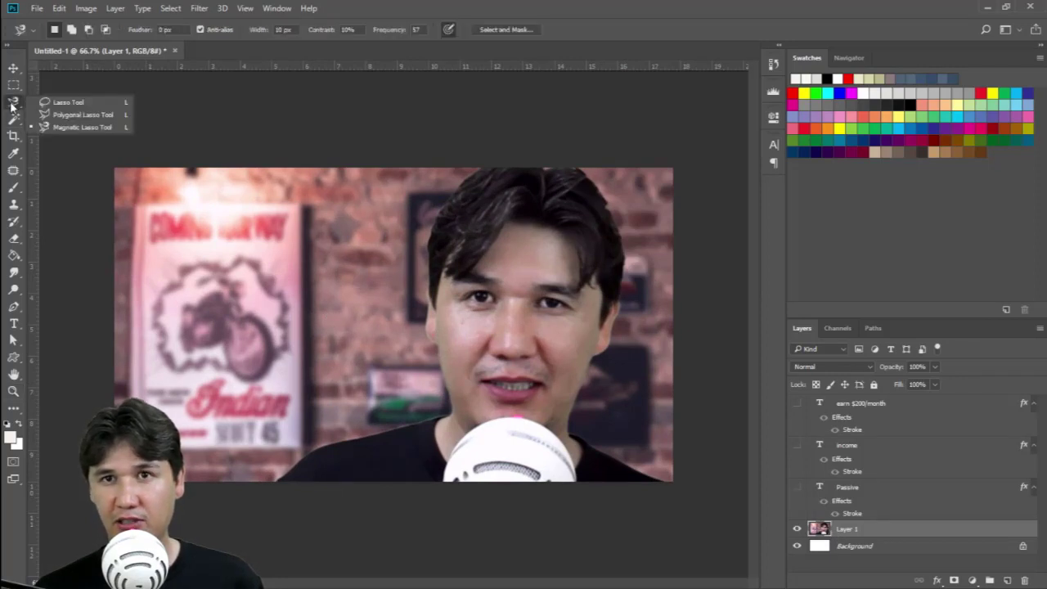
pyautogui.click(59, 127)
pyautogui.click(276, 481)
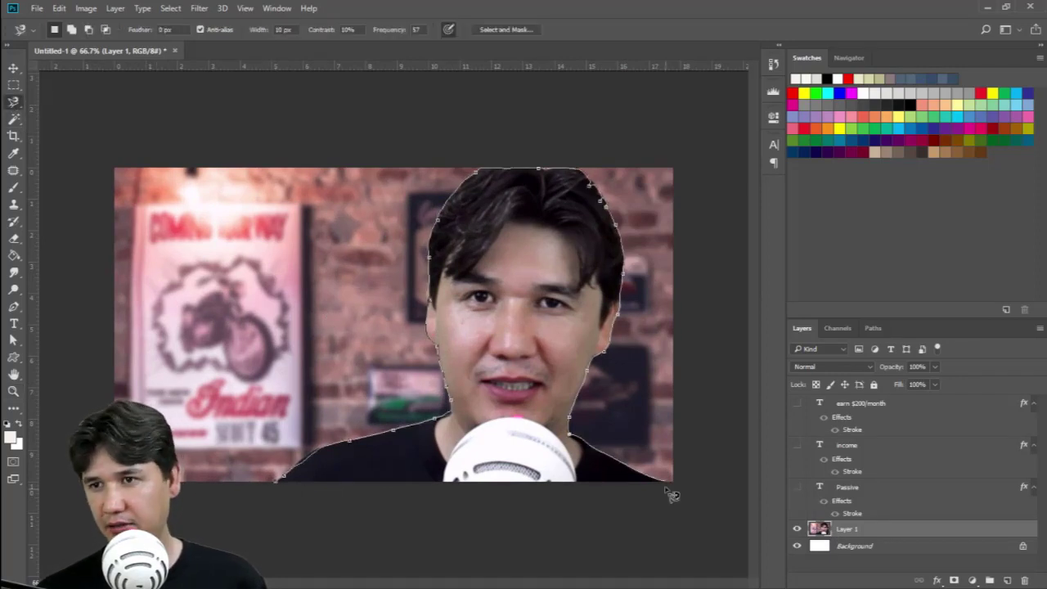
pyautogui.doubleClick(368, 494)
pyautogui.hotkey('ctrl', '+')
pyautogui.hscroll(3, 532, 427)
pyautogui.press('z')
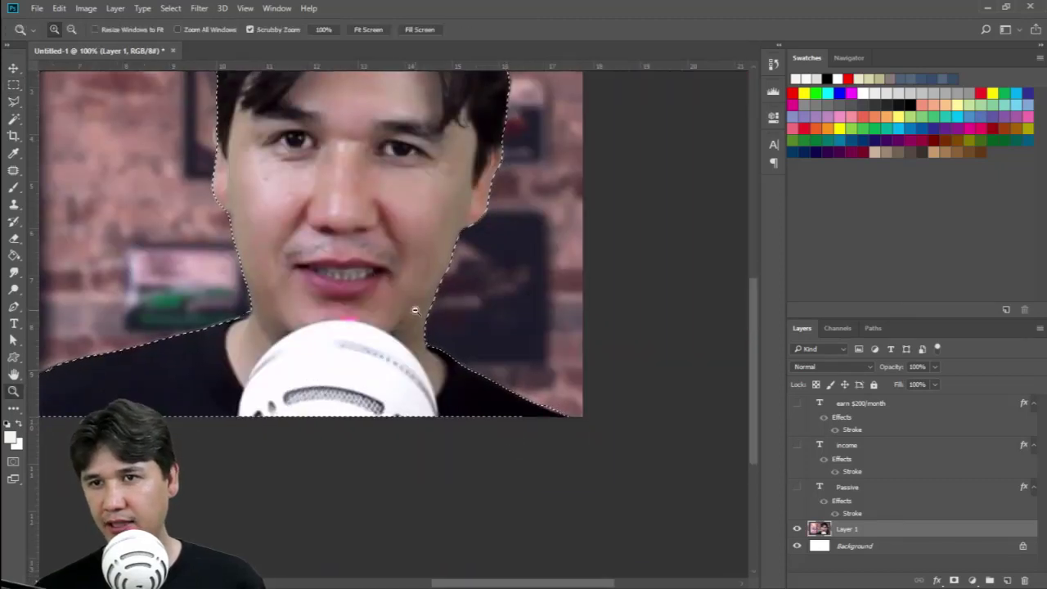
pyautogui.keyDown('alt'); pyautogui.click(426, 319); pyautogui.keyUp('alt')
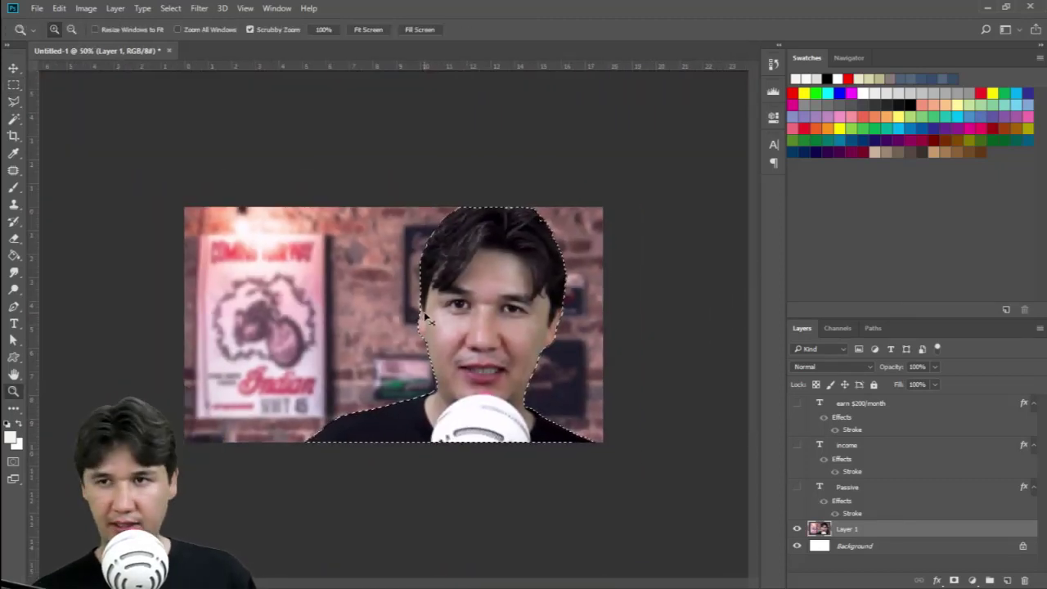
pyautogui.hotkey('ctrl', 'j')
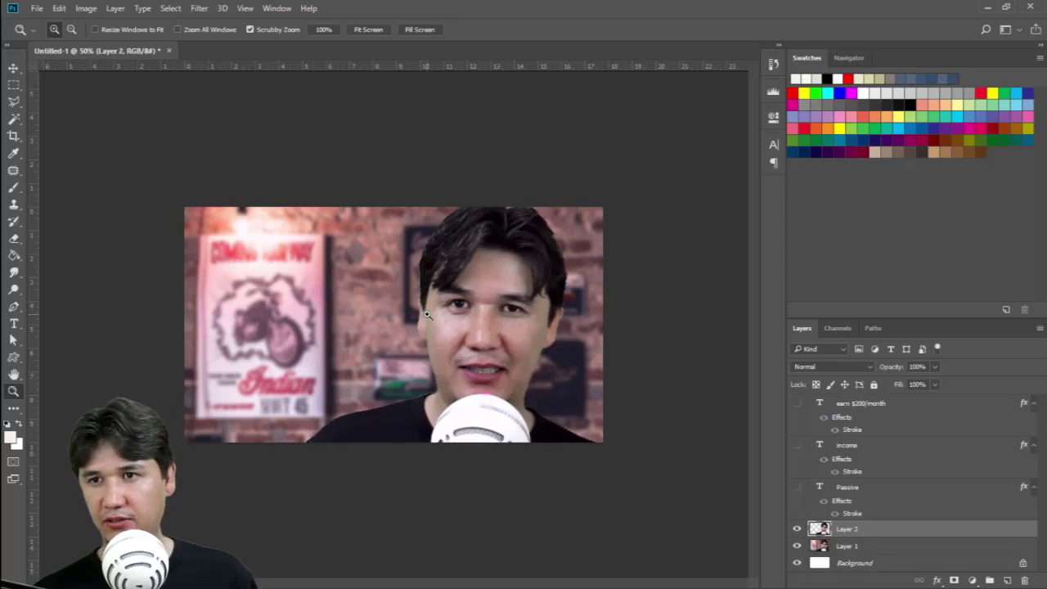
pyautogui.click(13, 68)
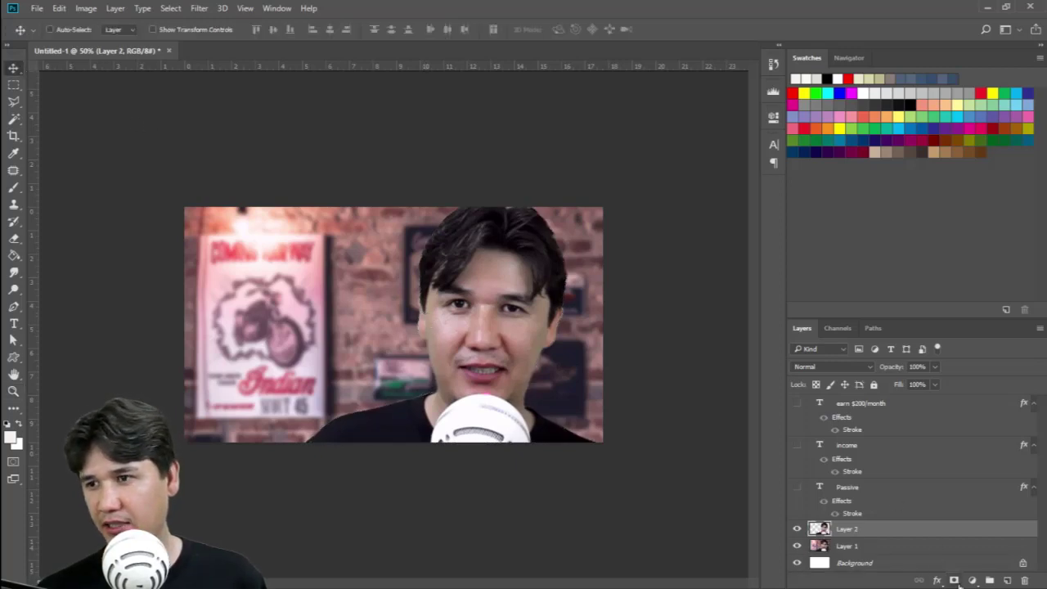
# Add a Stroke effect to the presenter cut-out, turning off Pattern Overlay
pyautogui.click(938, 581)
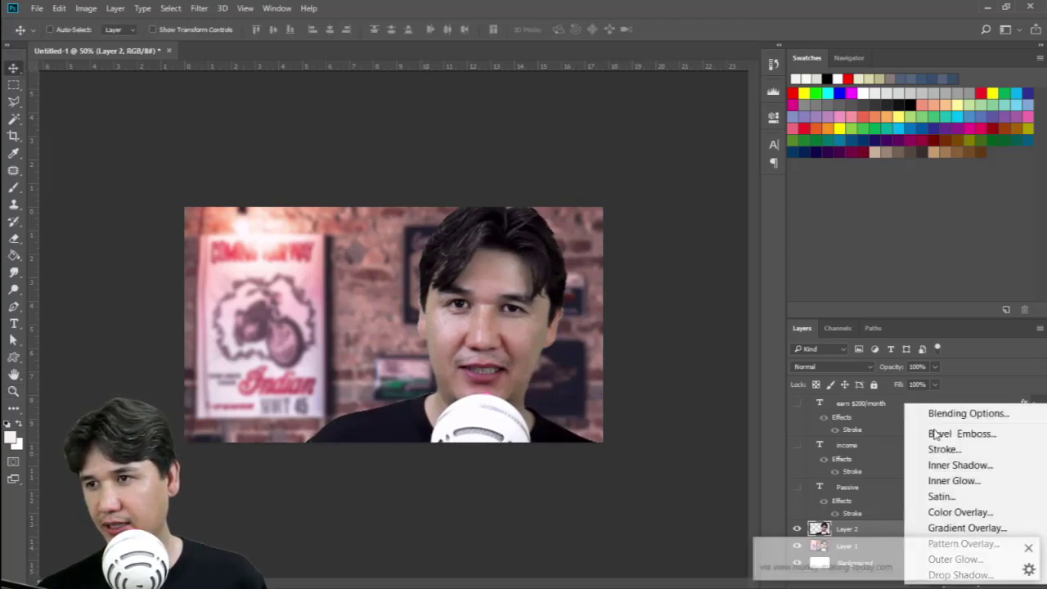
pyautogui.click(1028, 548)
pyautogui.click(938, 580)
pyautogui.click(966, 528)
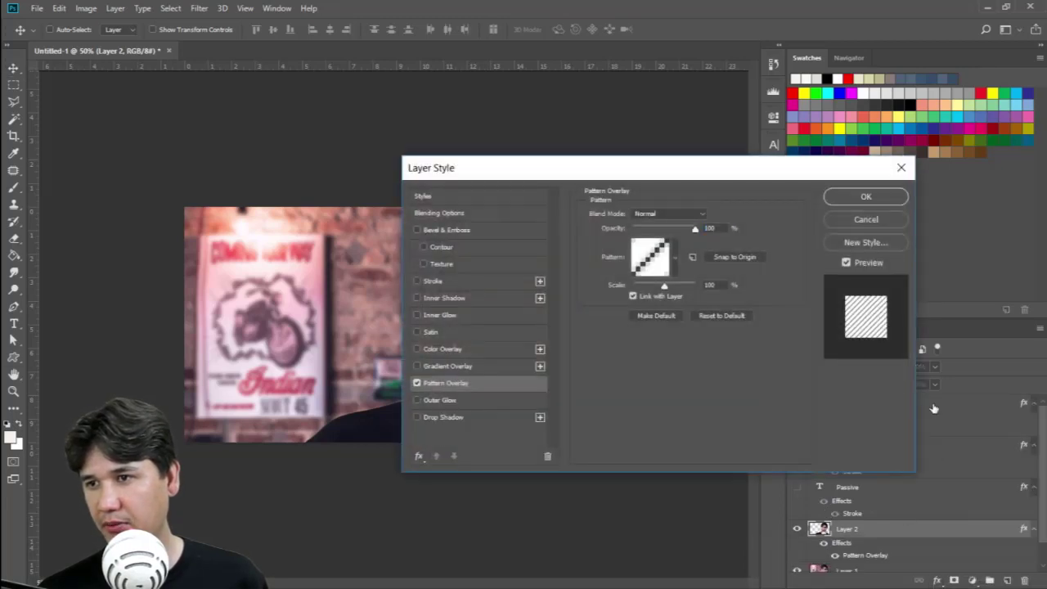
pyautogui.click(417, 385)
pyautogui.click(426, 279)
pyautogui.moveTo(556, 177)
pyautogui.mouseDown()
pyautogui.moveTo(768, 87)
pyautogui.moveTo(737, 77)
pyautogui.mouseUp()
# Make the cut-out stroke yellow ffff00, thicken it, and show the text layers again
pyautogui.click(794, 213)
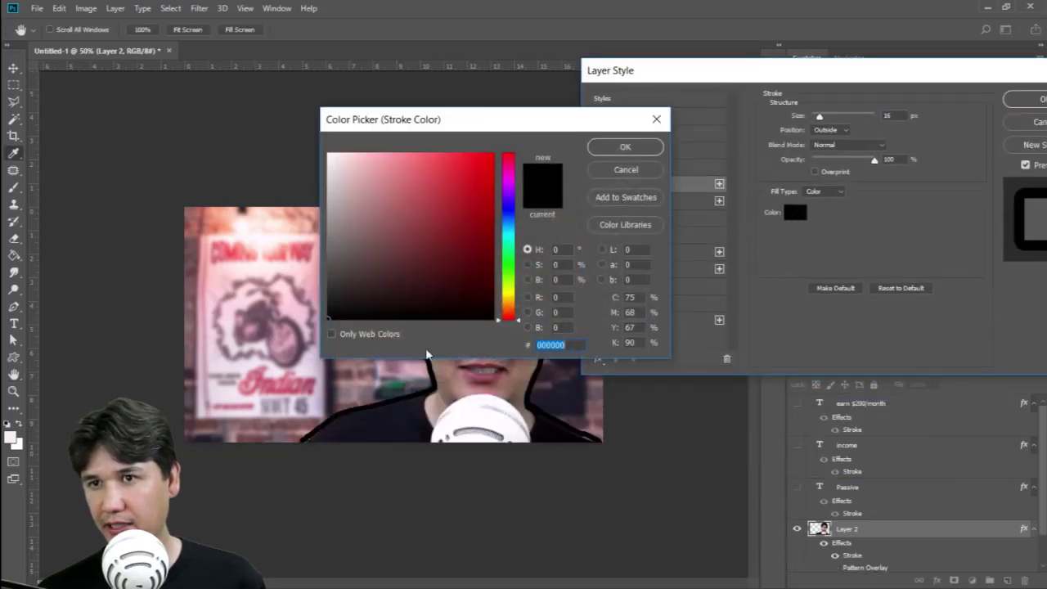
pyautogui.moveTo(484, 122)
pyautogui.mouseDown()
pyautogui.moveTo(762, 141)
pyautogui.moveTo(843, 178)
pyautogui.mouseUp()
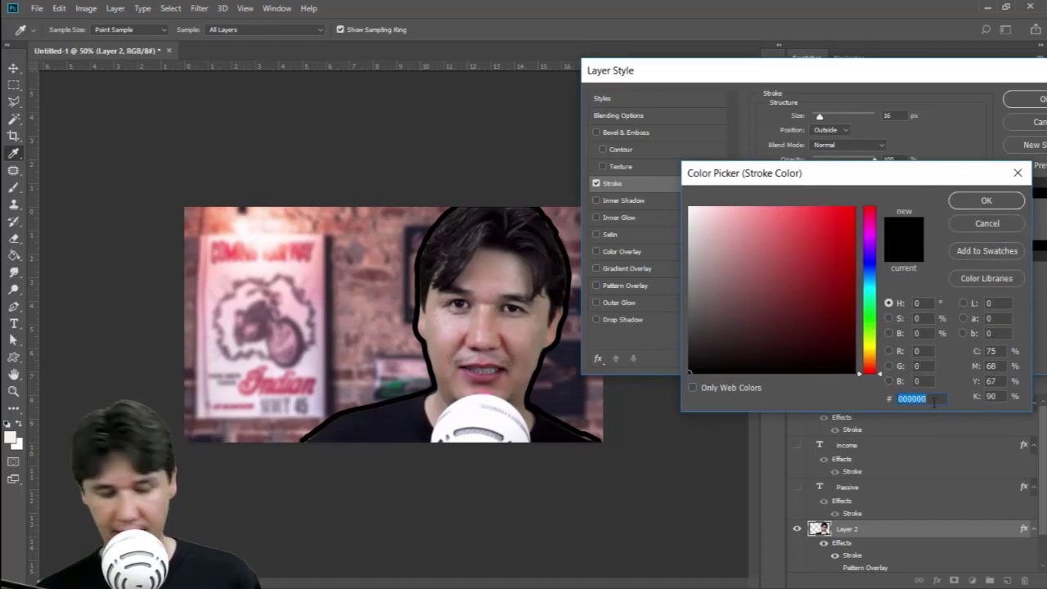
pyautogui.write('ffff00')
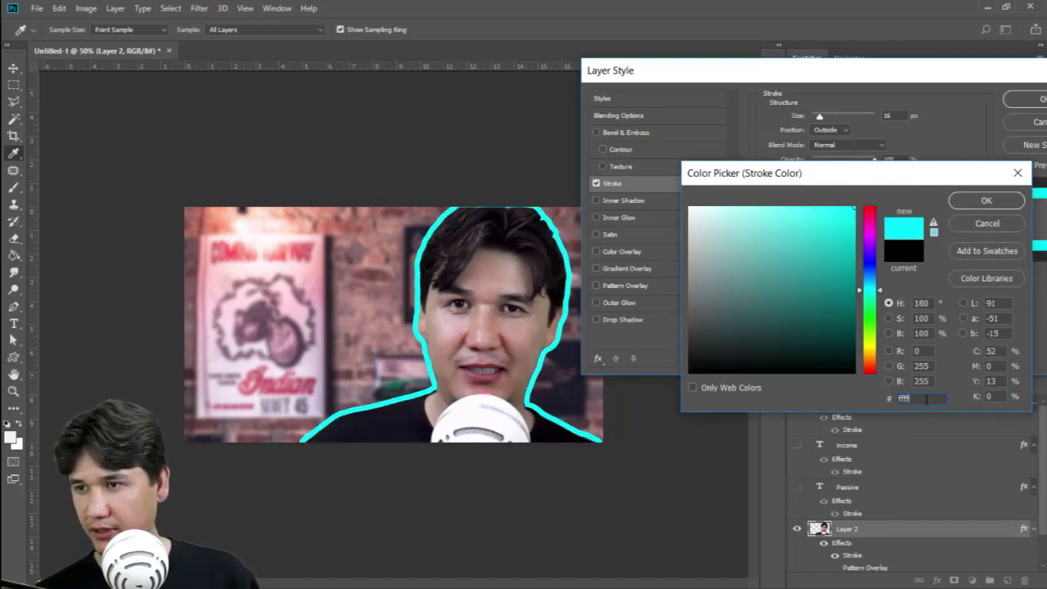
pyautogui.click(986, 201)
pyautogui.moveTo(819, 118); pyautogui.dragTo(822, 123)
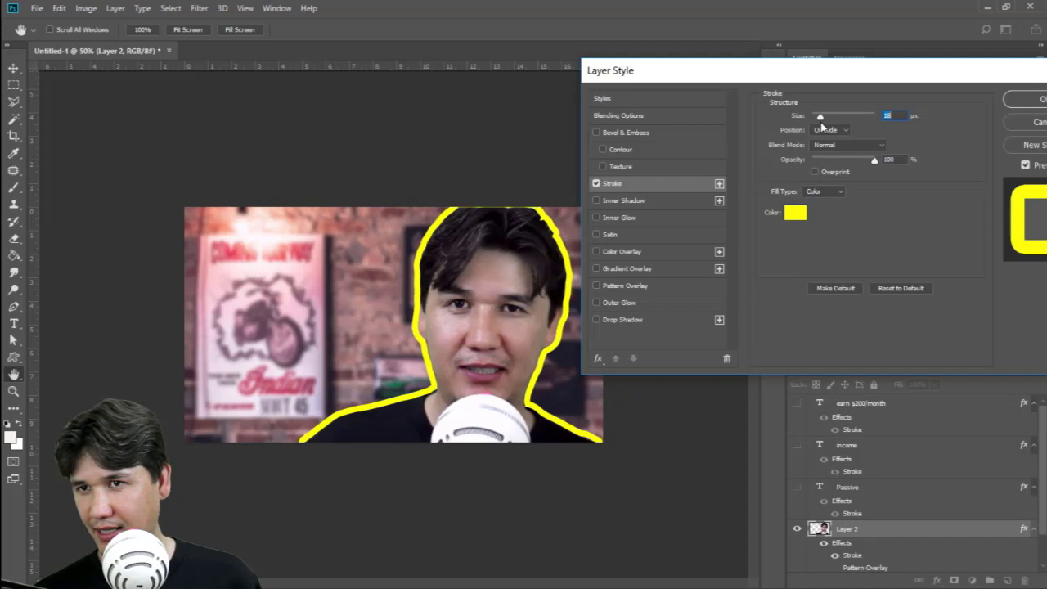
pyautogui.moveTo(806, 70); pyautogui.dragTo(711, 61)
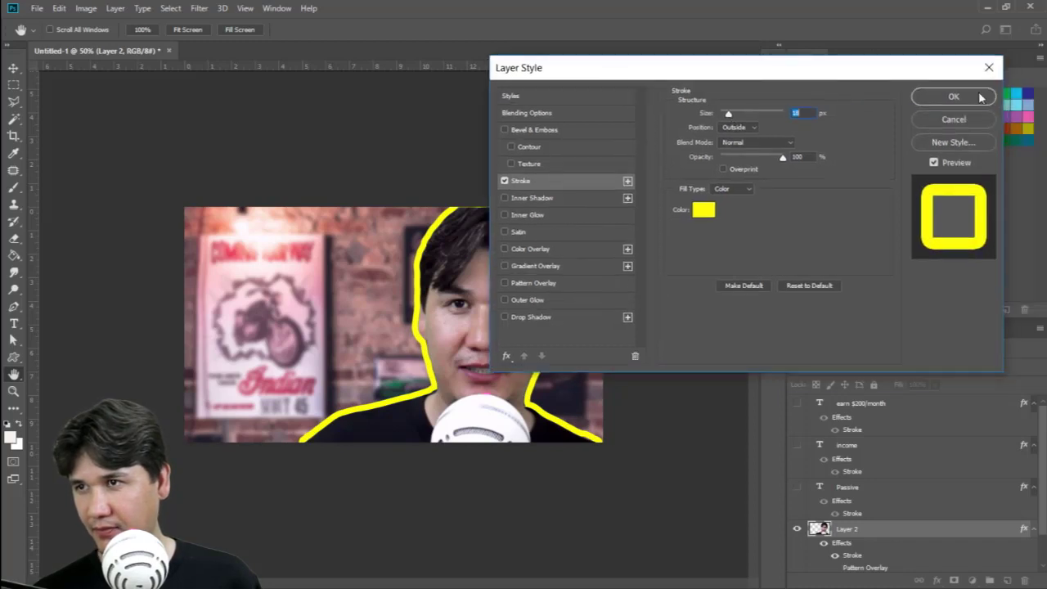
pyautogui.click(924, 97)
pyautogui.moveTo(803, 404); pyautogui.dragTo(800, 500)
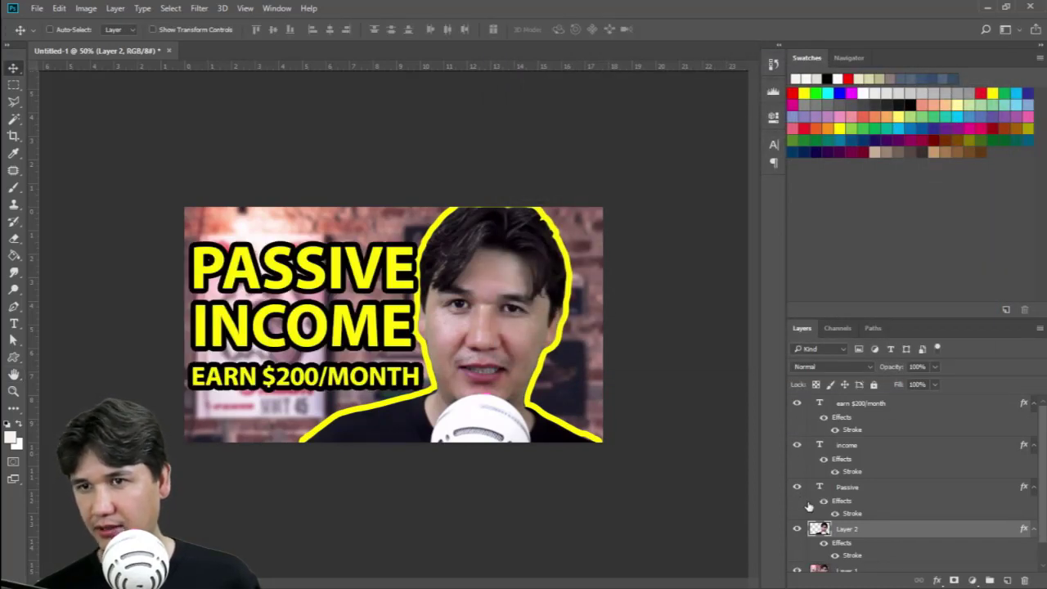
# Scale the three selected headline text layers down together to about 93%
pyautogui.click(859, 403)
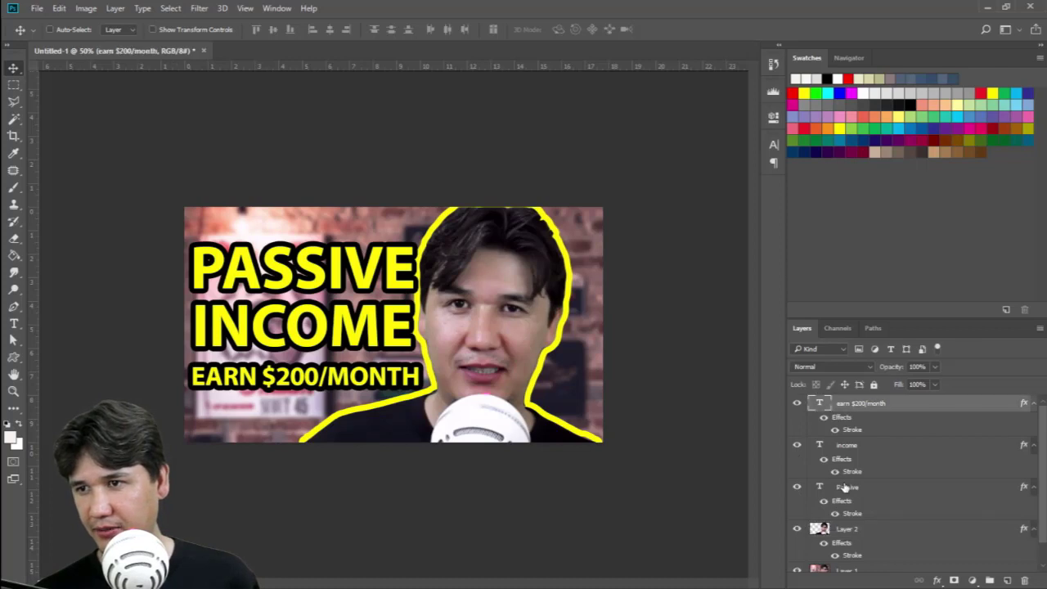
pyautogui.keyDown('shift'); pyautogui.click(893, 489); pyautogui.keyUp('shift')
pyautogui.hotkey('ctrl', 't')
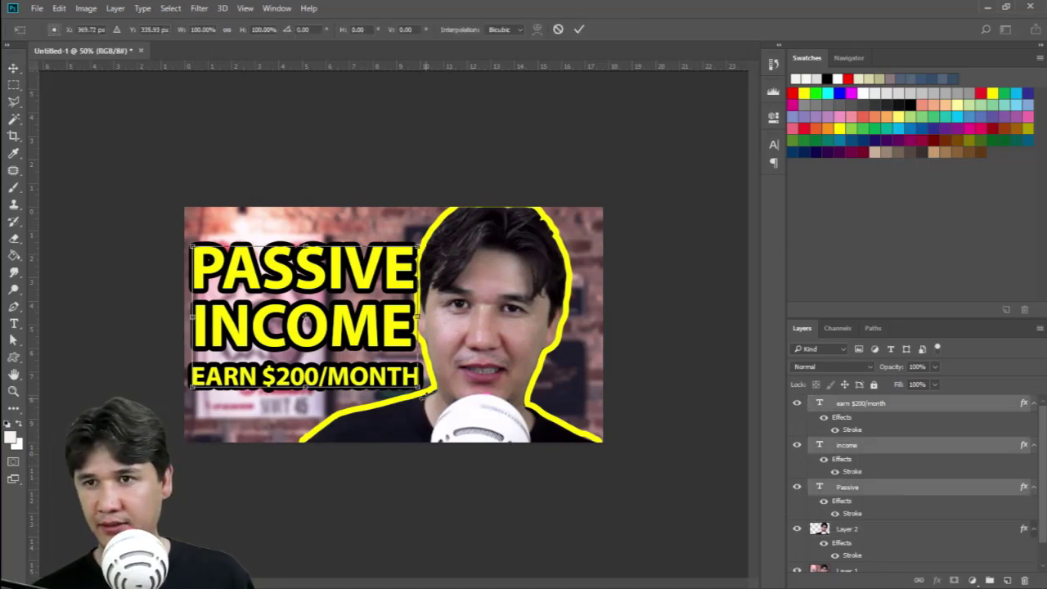
pyautogui.moveTo(423, 392); pyautogui.dragTo(409, 378)
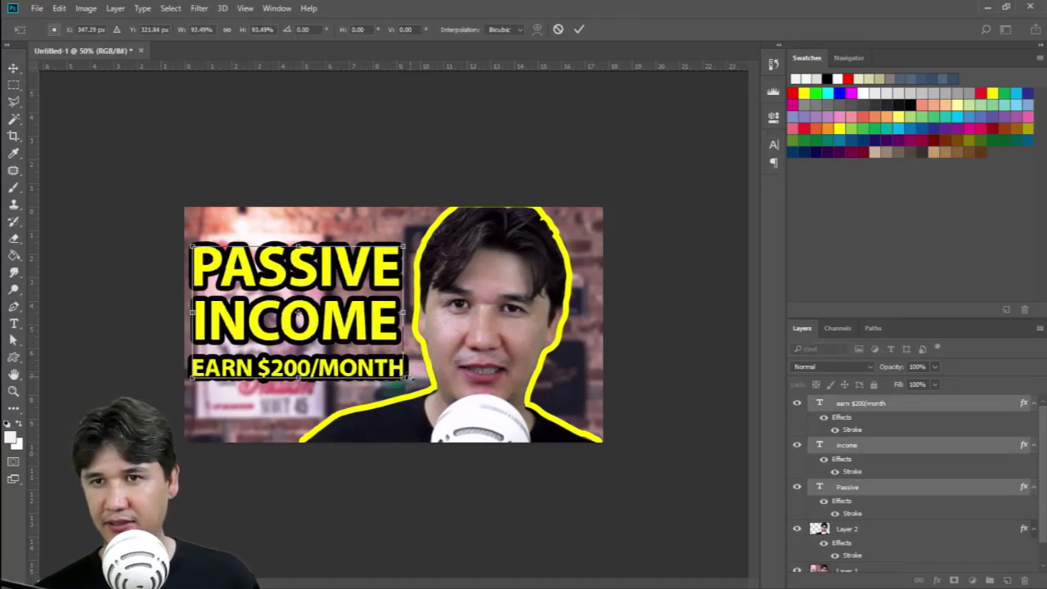
pyautogui.press('Return')
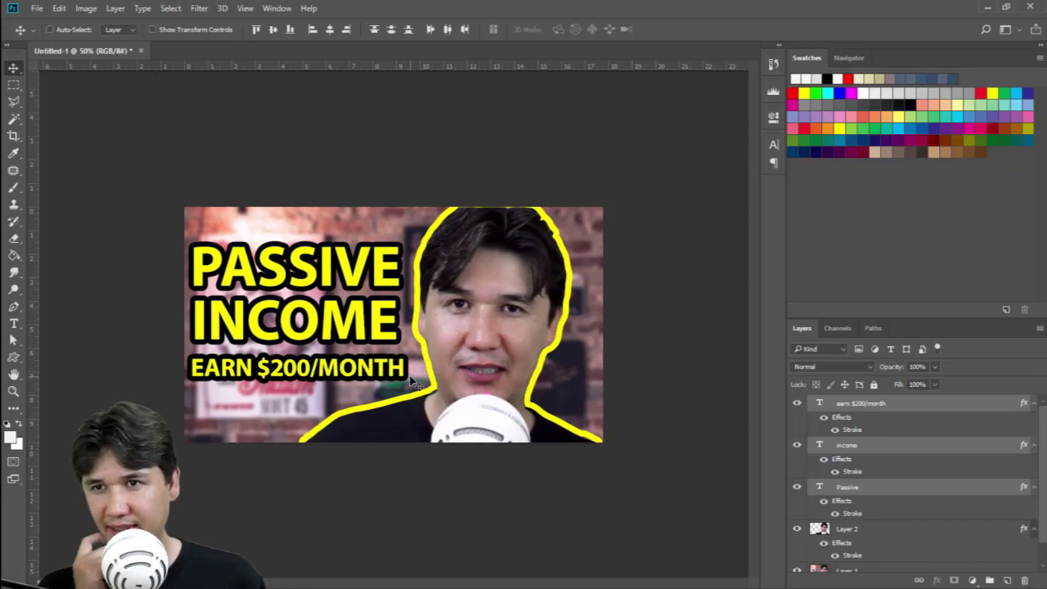
# Save a JPEG copy named 'YouTube Thumbnail' at Maximum quality 12 in the Passive Income folder
pyautogui.click(37, 8)
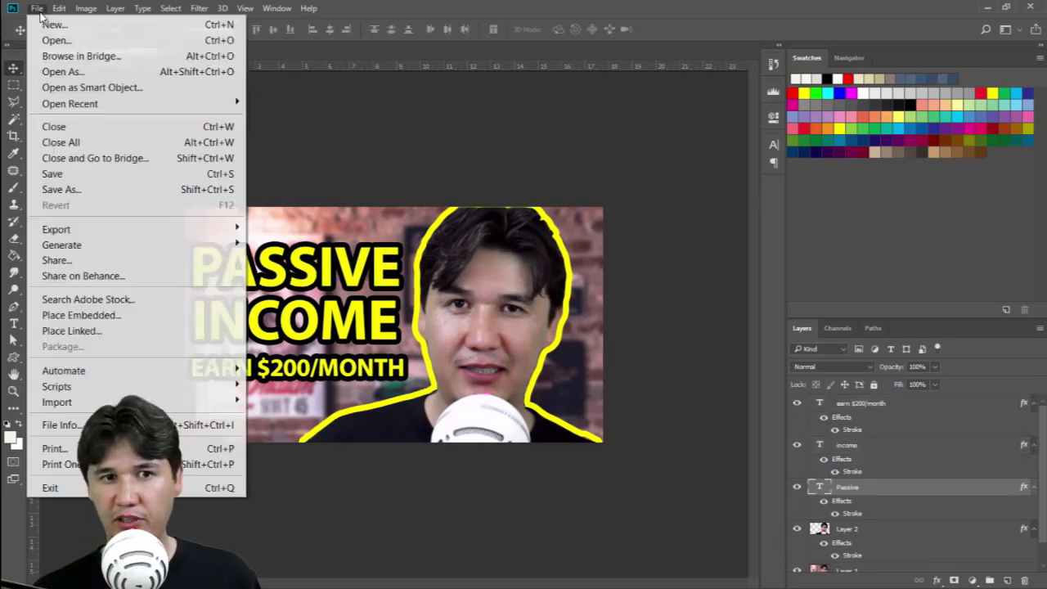
pyautogui.click(70, 190)
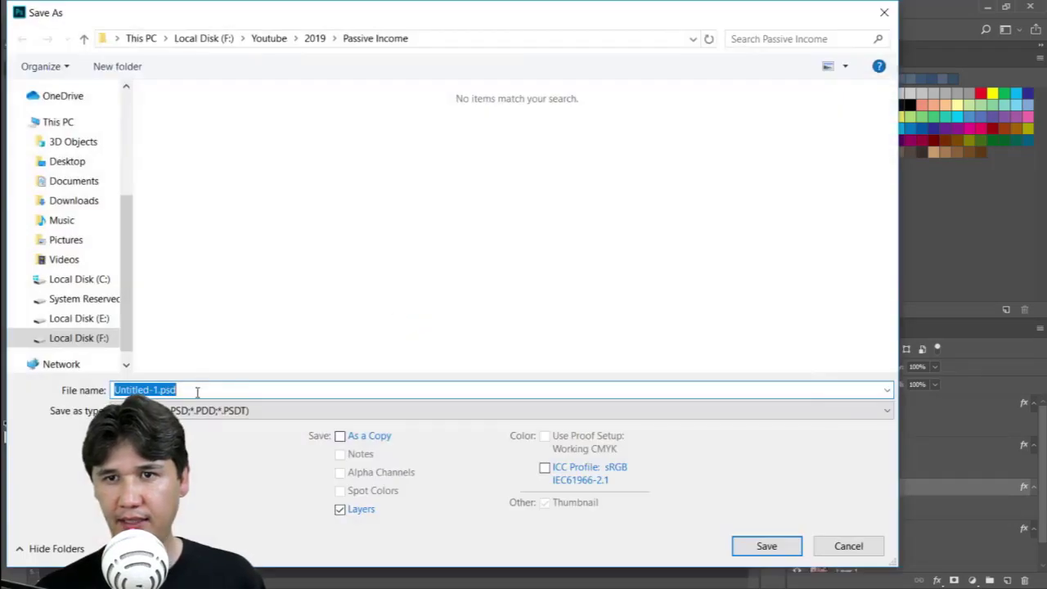
pyautogui.click(204, 412)
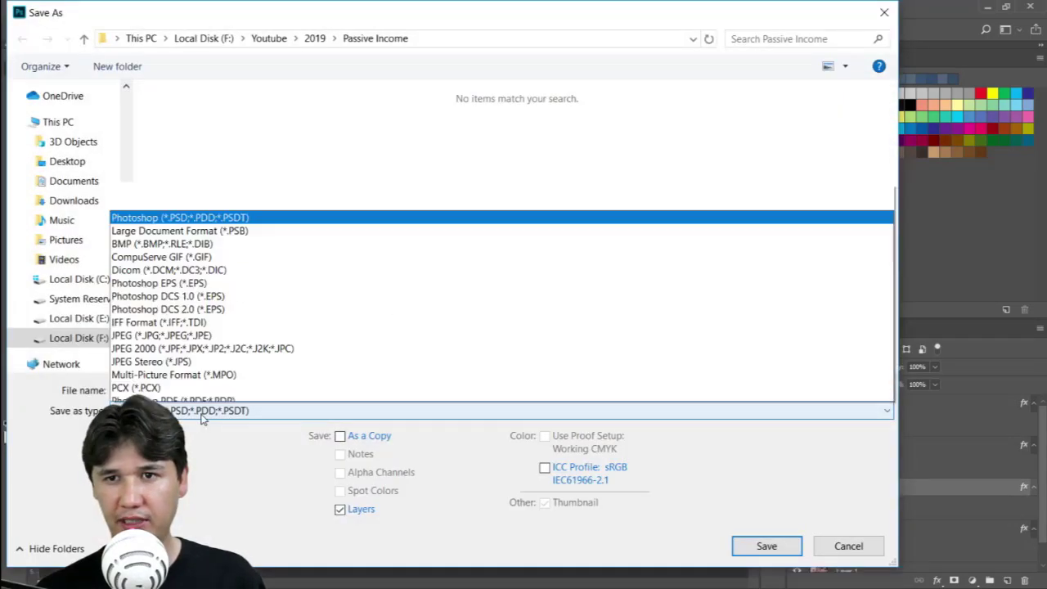
pyautogui.click(168, 238)
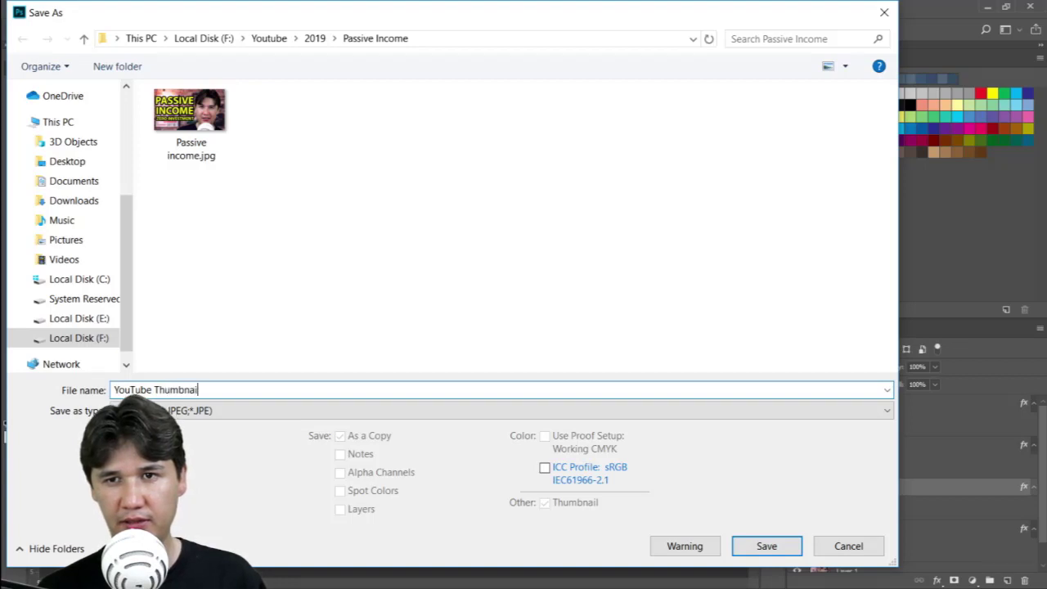
pyautogui.click(766, 546)
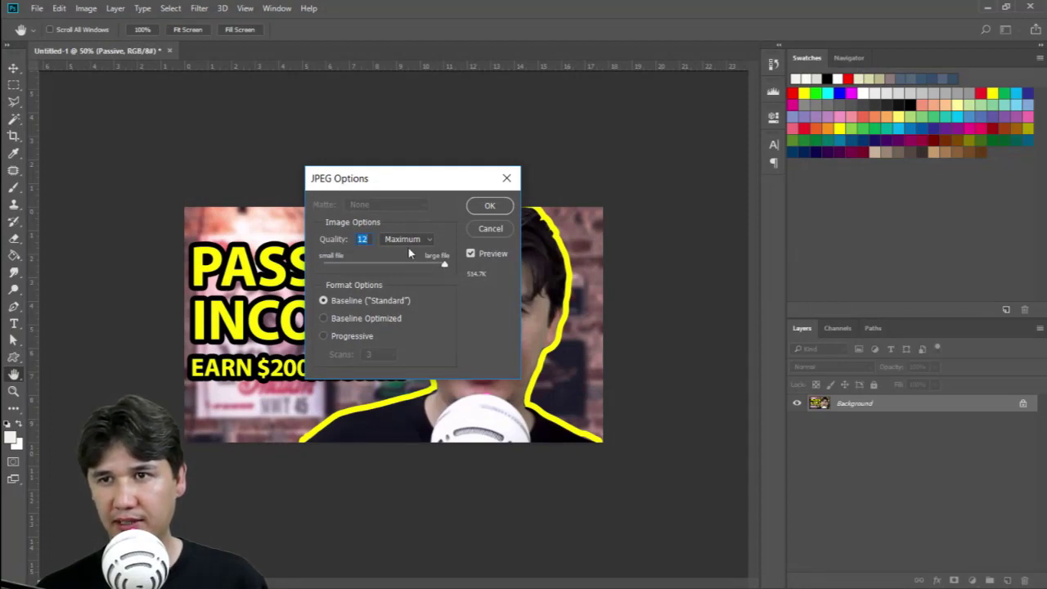
pyautogui.click(490, 205)
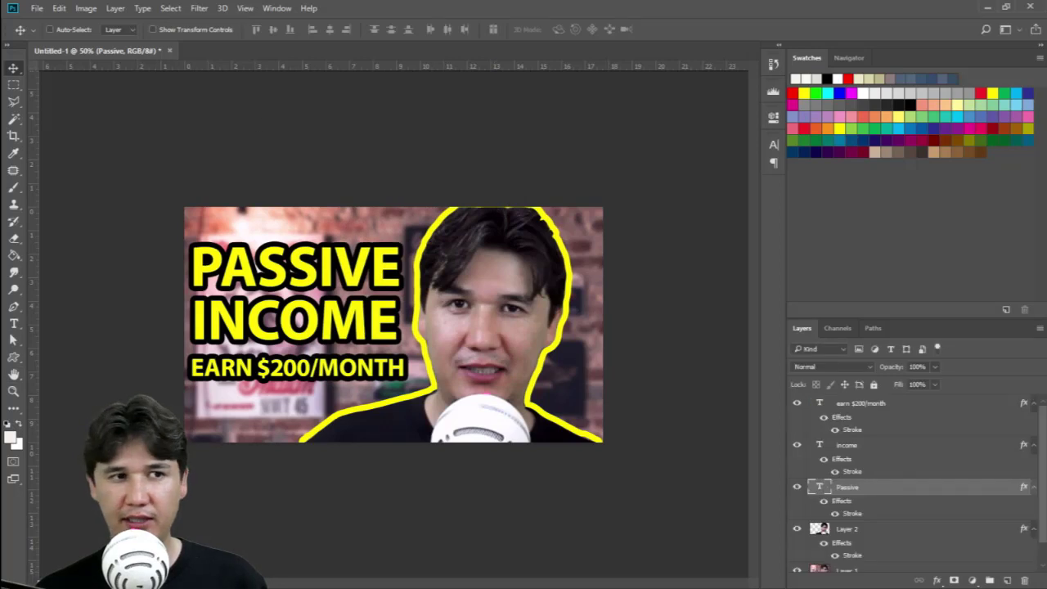